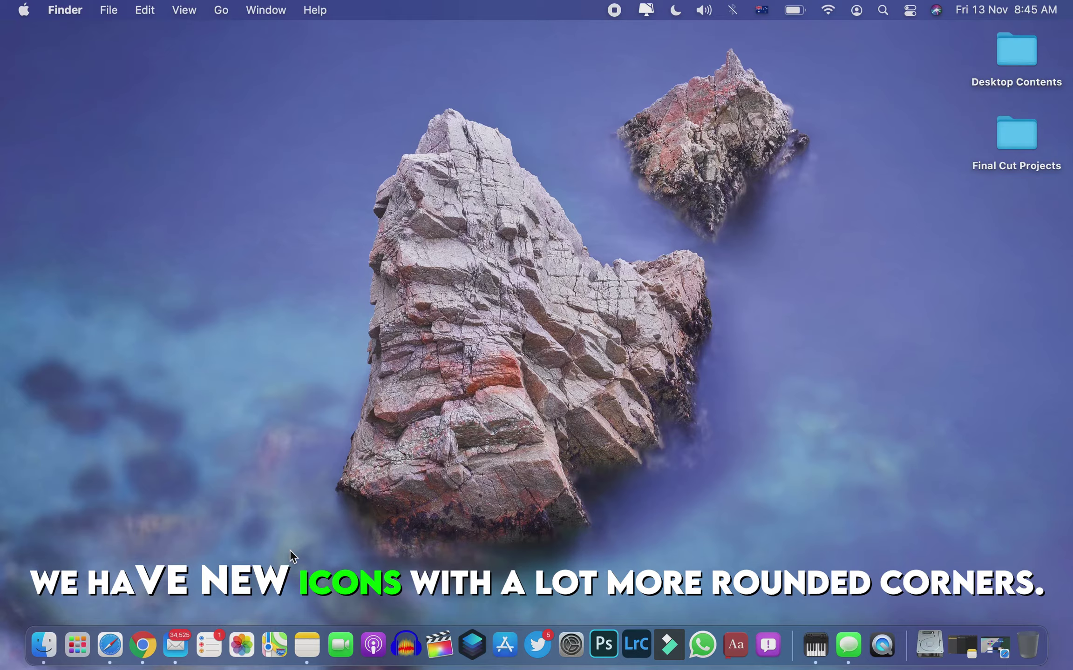
Look over the app icons in Launchpad and inside its Other folder, and return to the desktop.
key("F4")
scroll(353, 522, "left", 5)
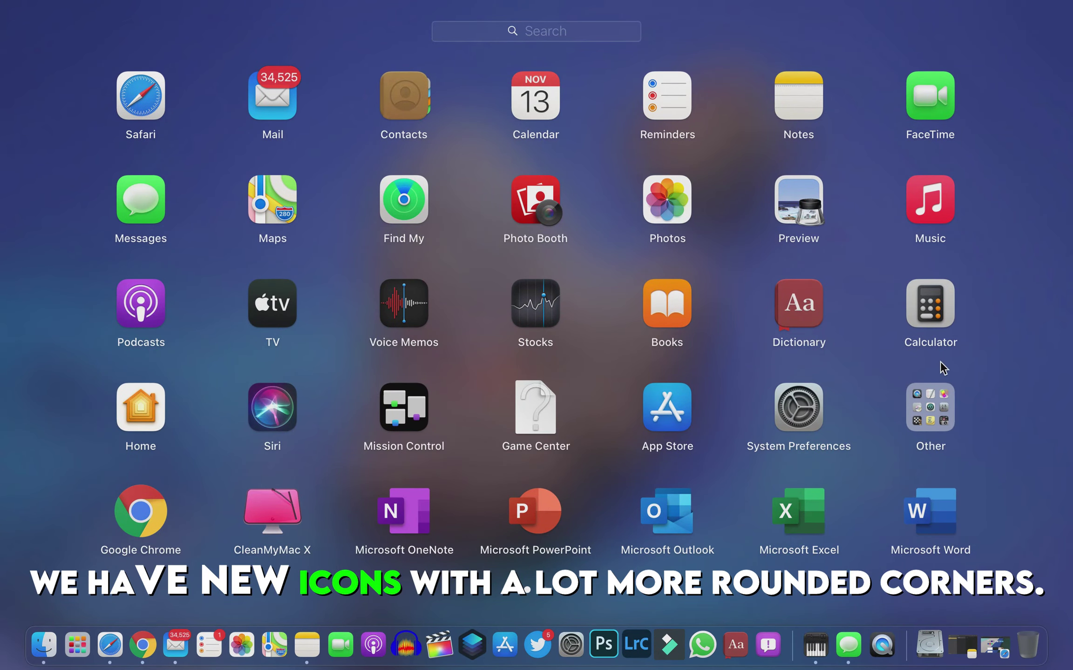
left_click(937, 405)
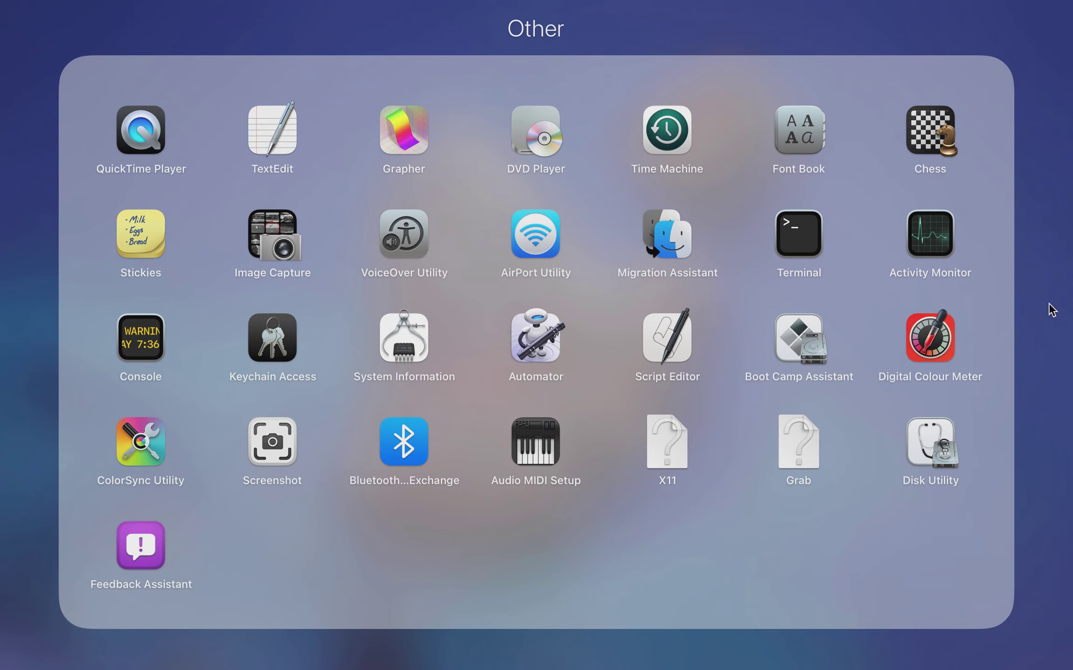
left_click(1049, 410)
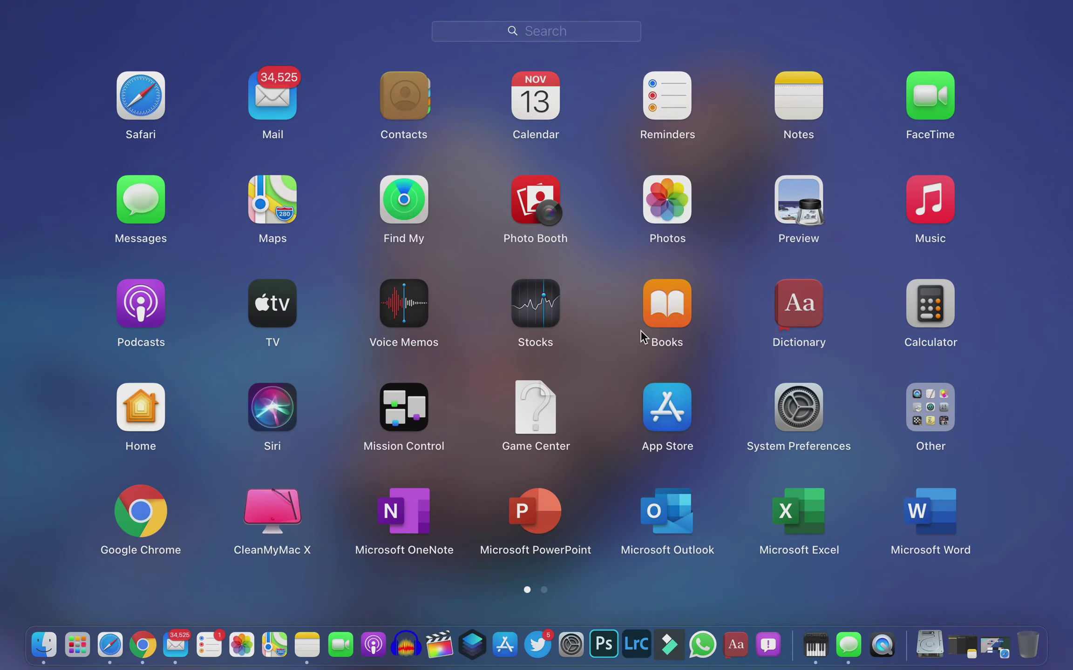
left_click(640, 330)
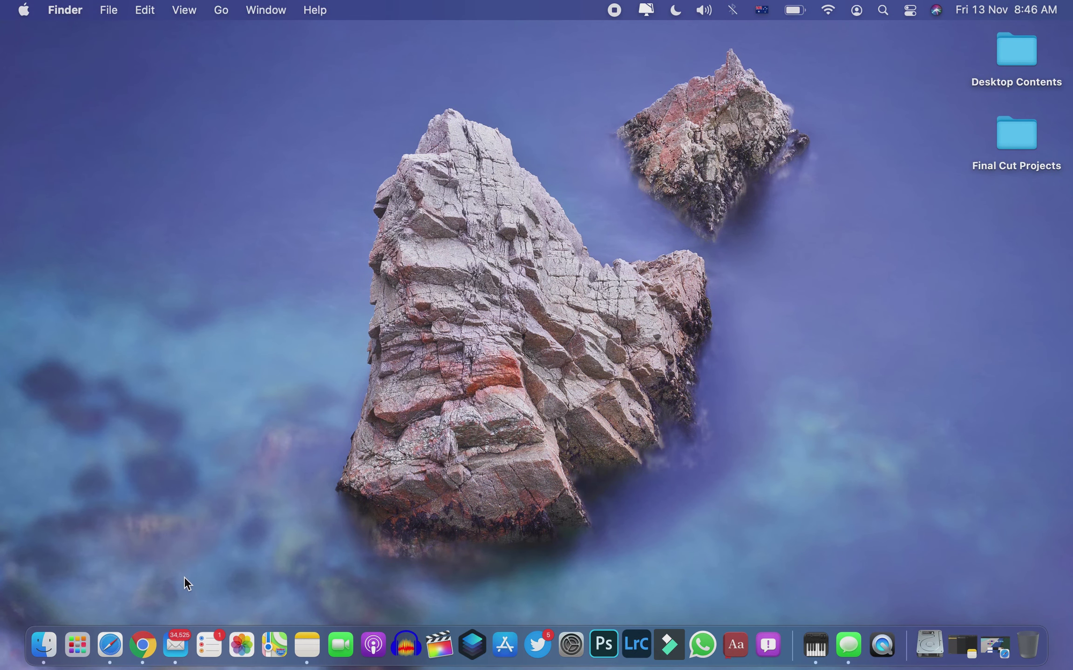
Open Safari, switch its window to full screen and show the start page customisation options.
left_click(110, 640)
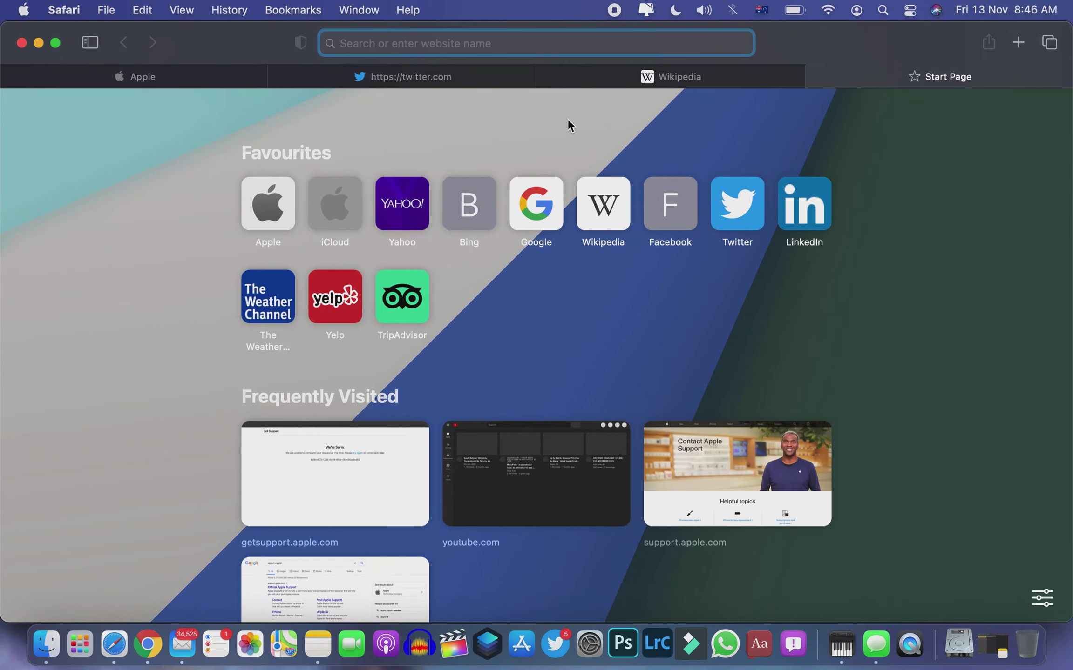
left_click(56, 43)
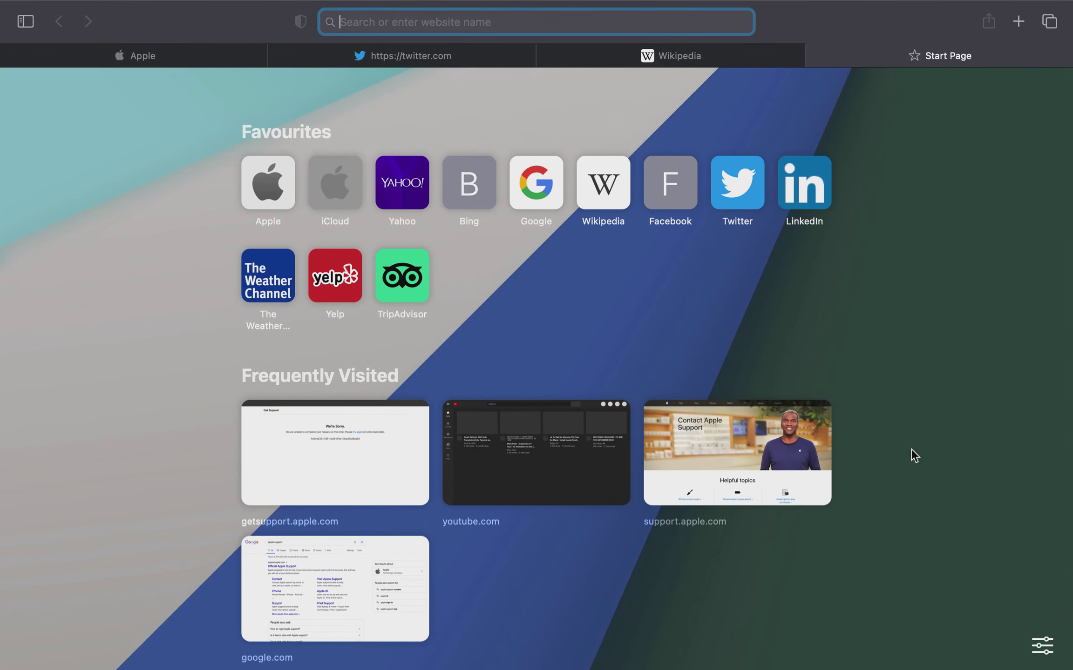
left_click(1048, 649)
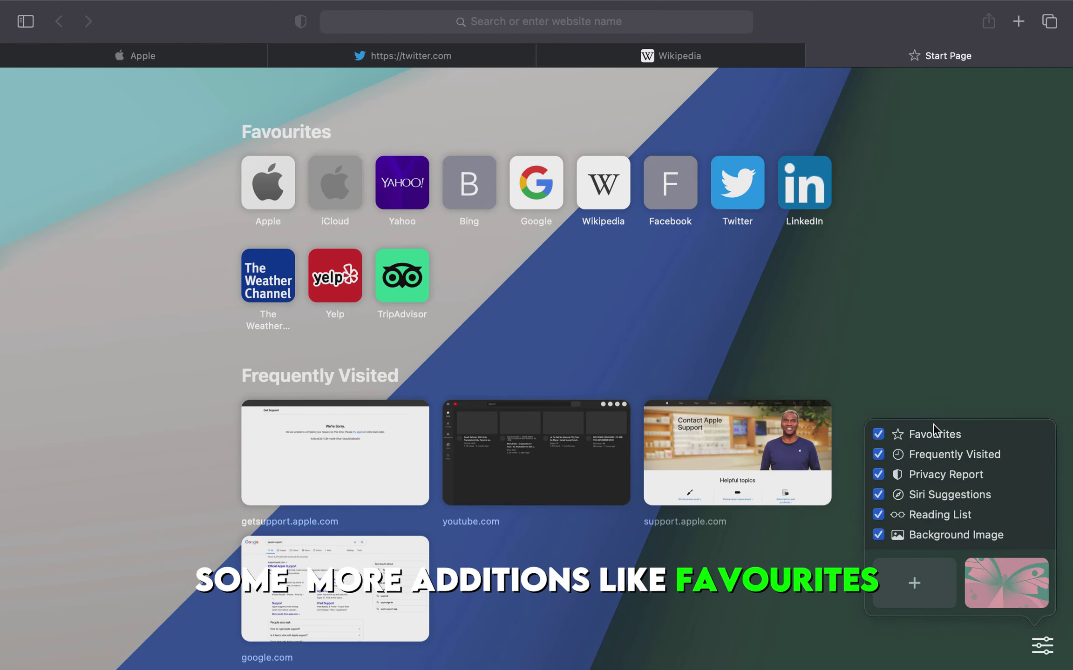
Turn the Favourites and Frequently Visited sections of the start page off and back on.
left_click(878, 434)
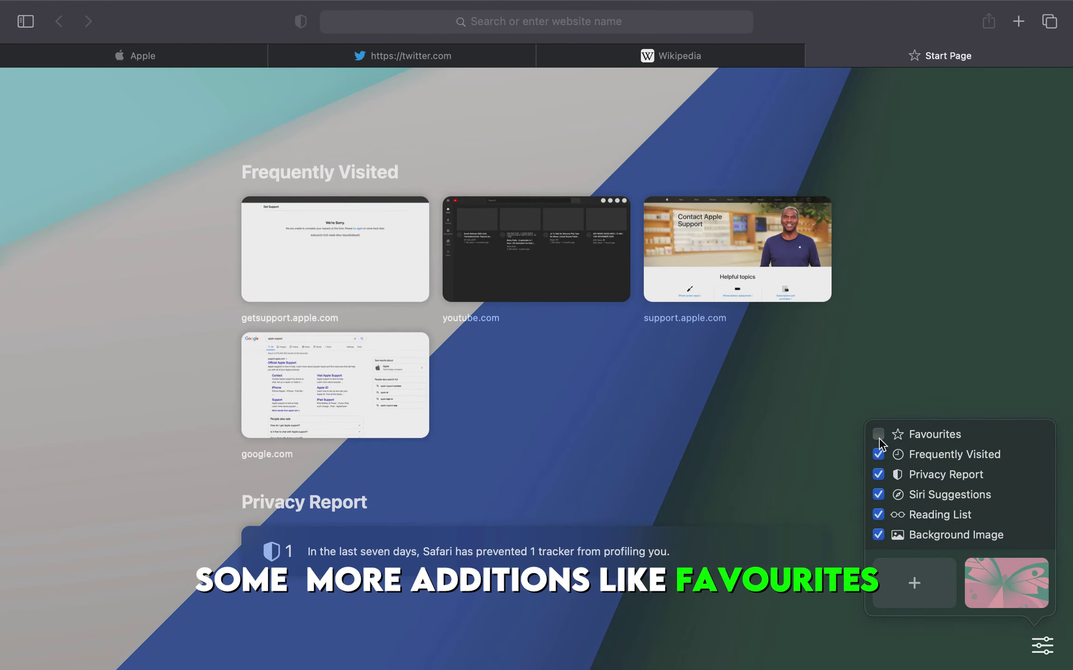
left_click(878, 436)
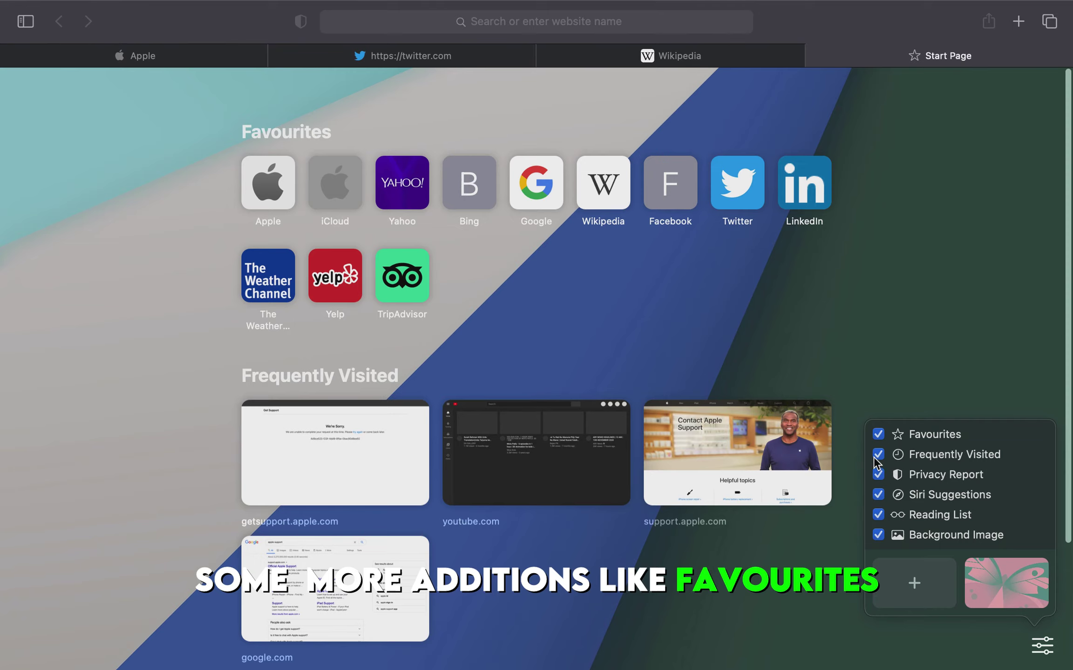
left_click(877, 455)
left_click(877, 456)
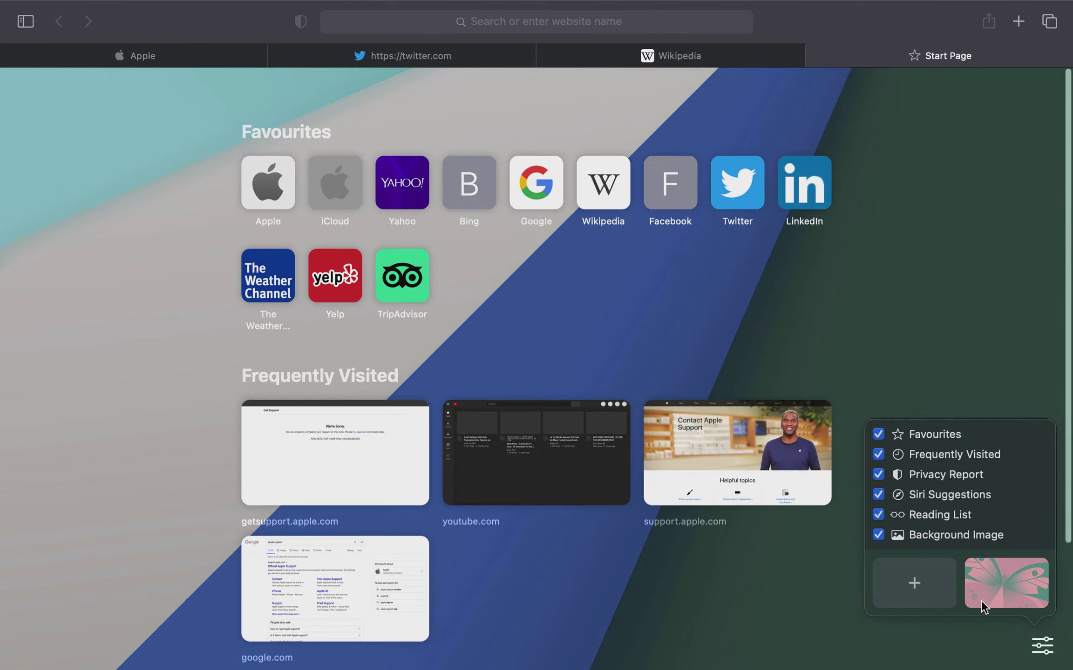
Look through the background images offered for the start page and close the customisation options.
scroll(1006, 598, "right", 5)
scroll(1006, 598, "left", 5)
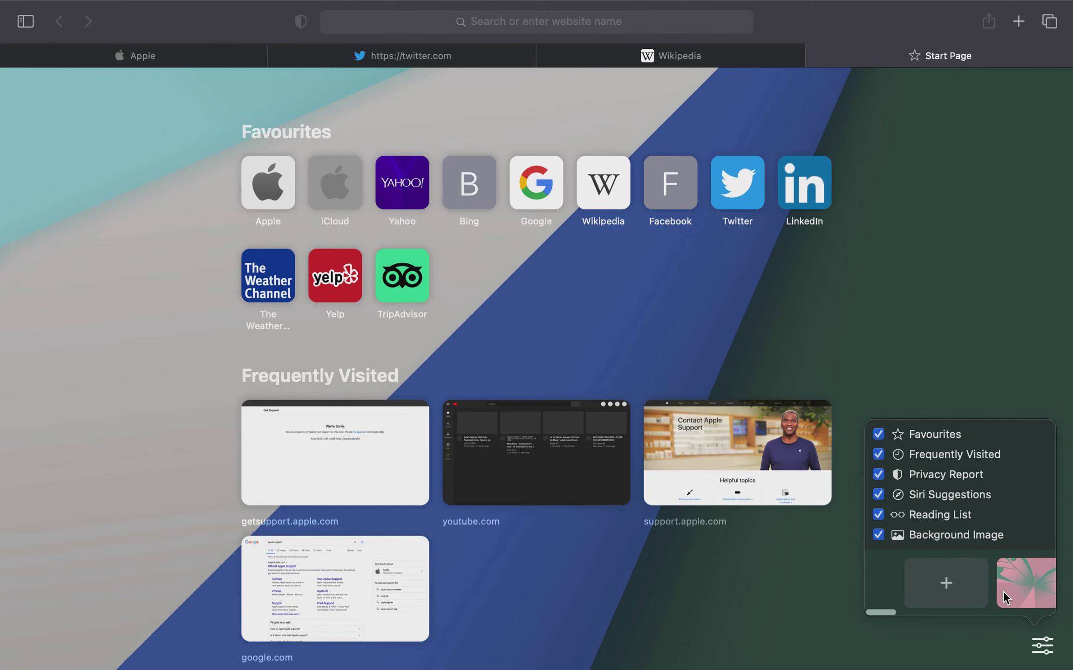
left_click(1009, 303)
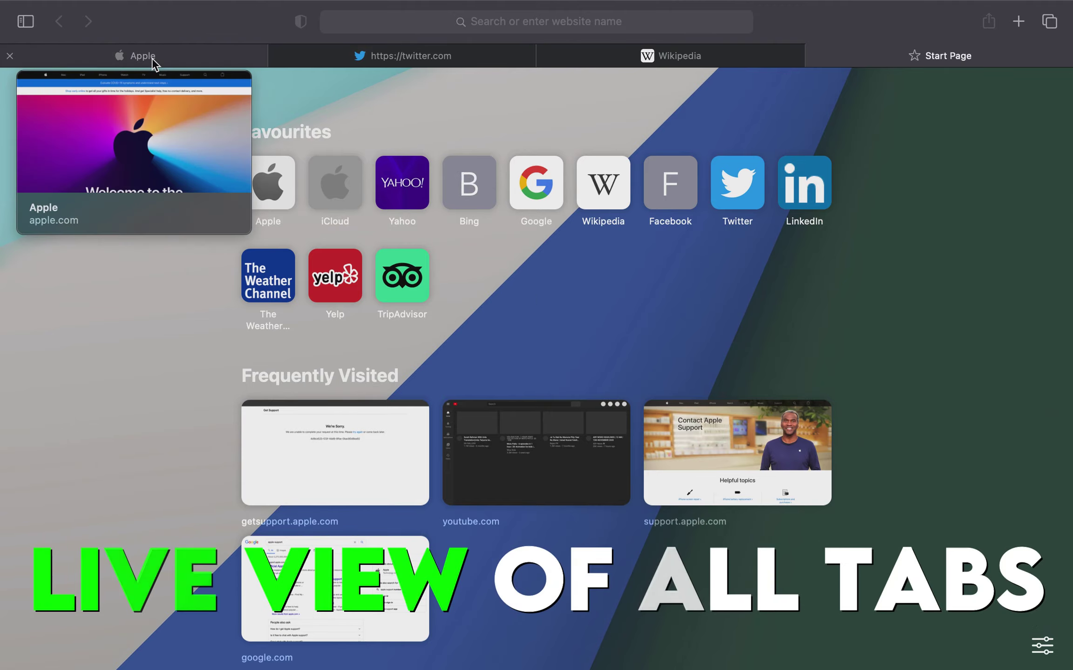
Preview the open tabs' thumbnails, switch to the Apple tab and look down its page.
mouse_move(296, 64)
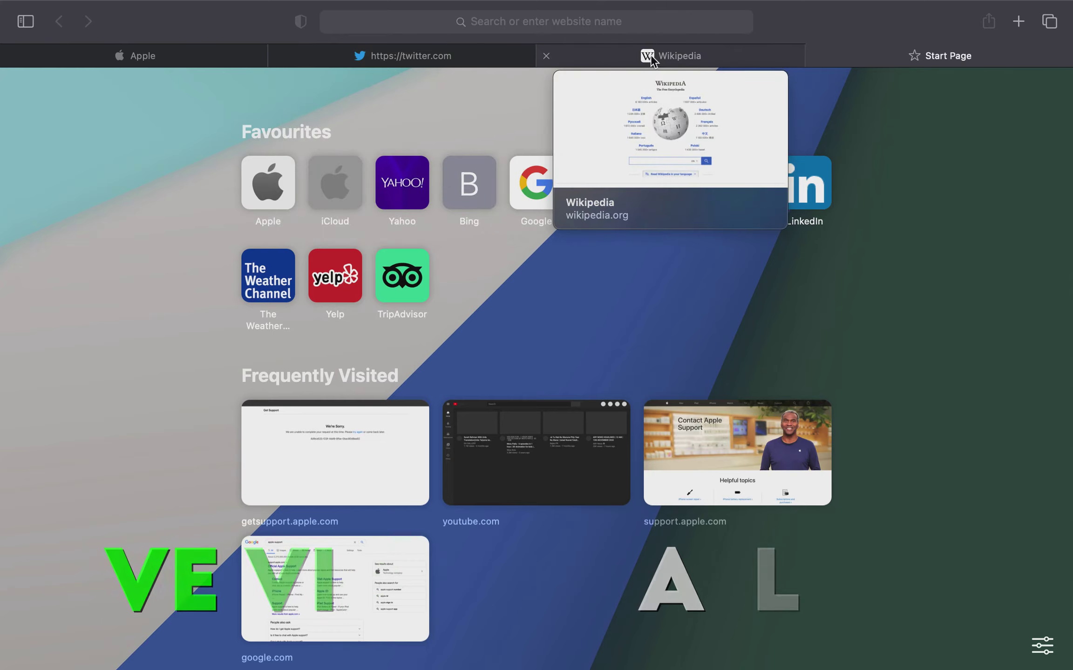
mouse_move(227, 61)
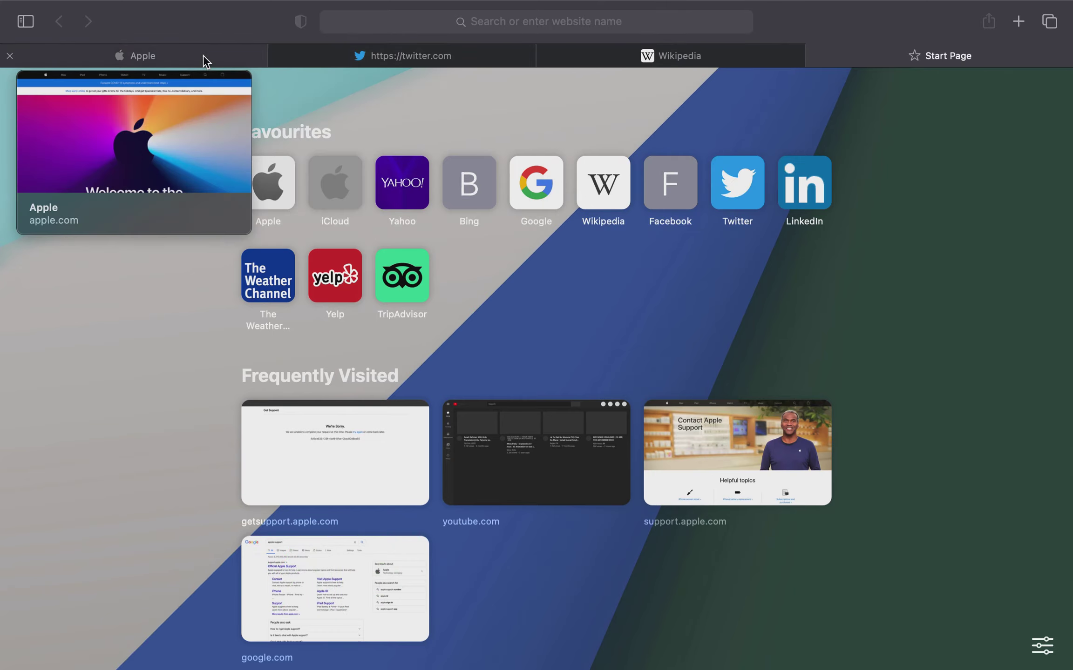
left_click(205, 58)
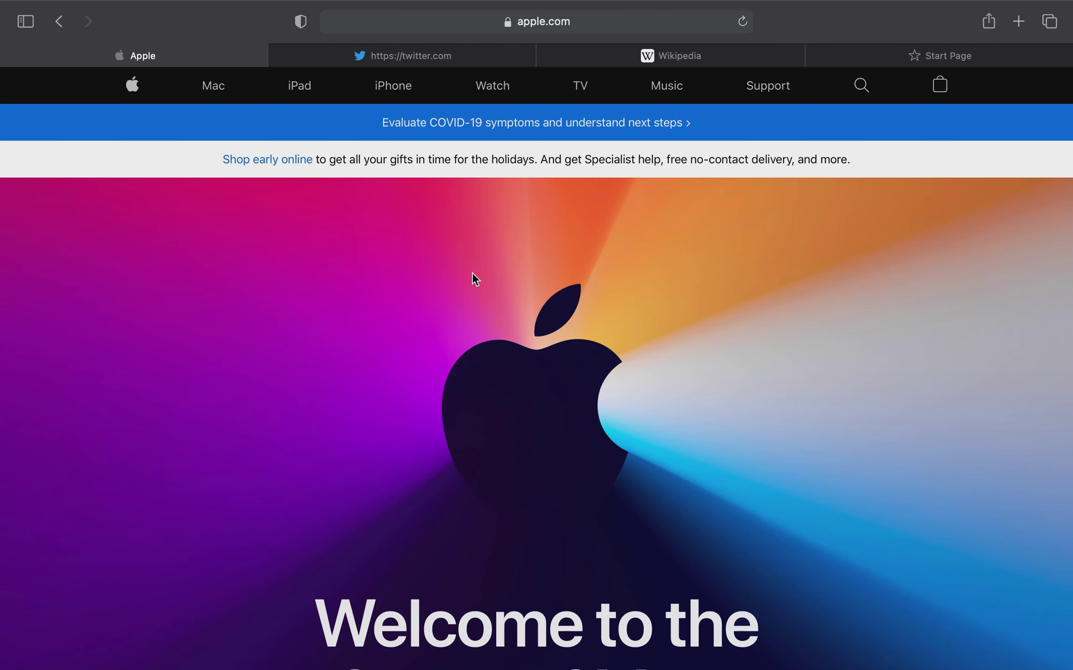
scroll(472, 275, "down", 10)
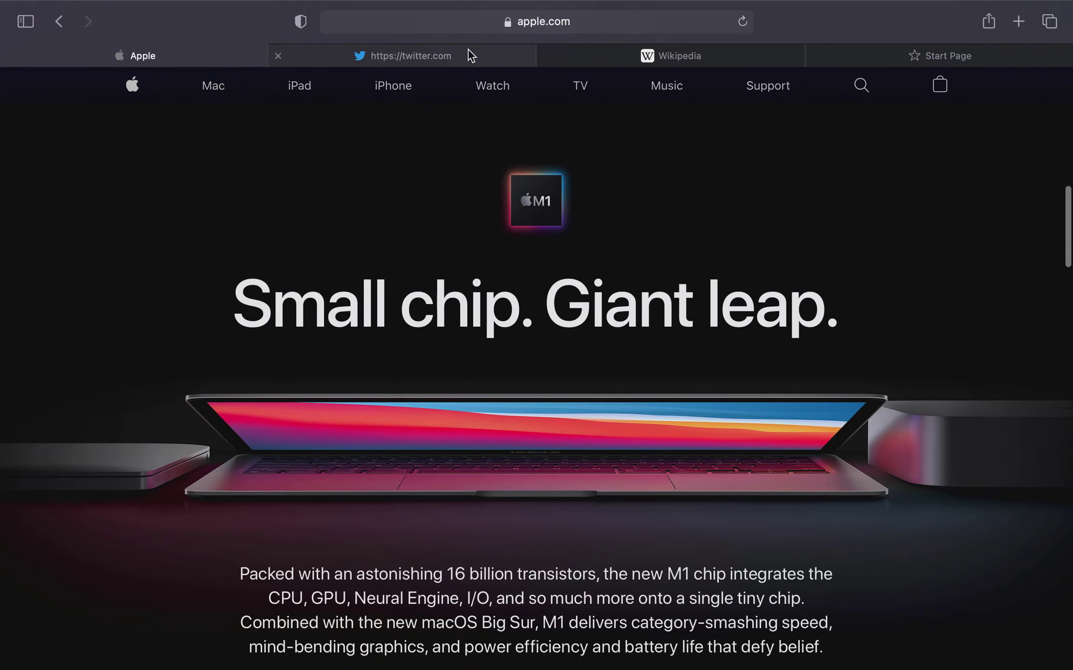
Switch to the Twitter tab and close the full-screen Safari window.
left_click(470, 55)
mouse_move(36, 4)
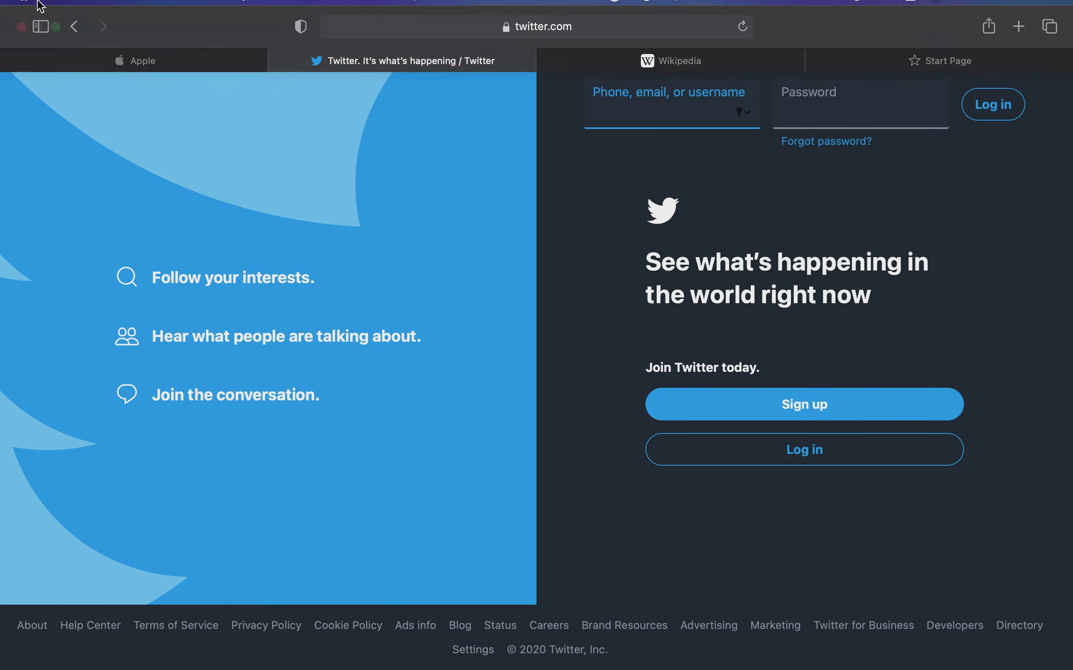
left_click(22, 42)
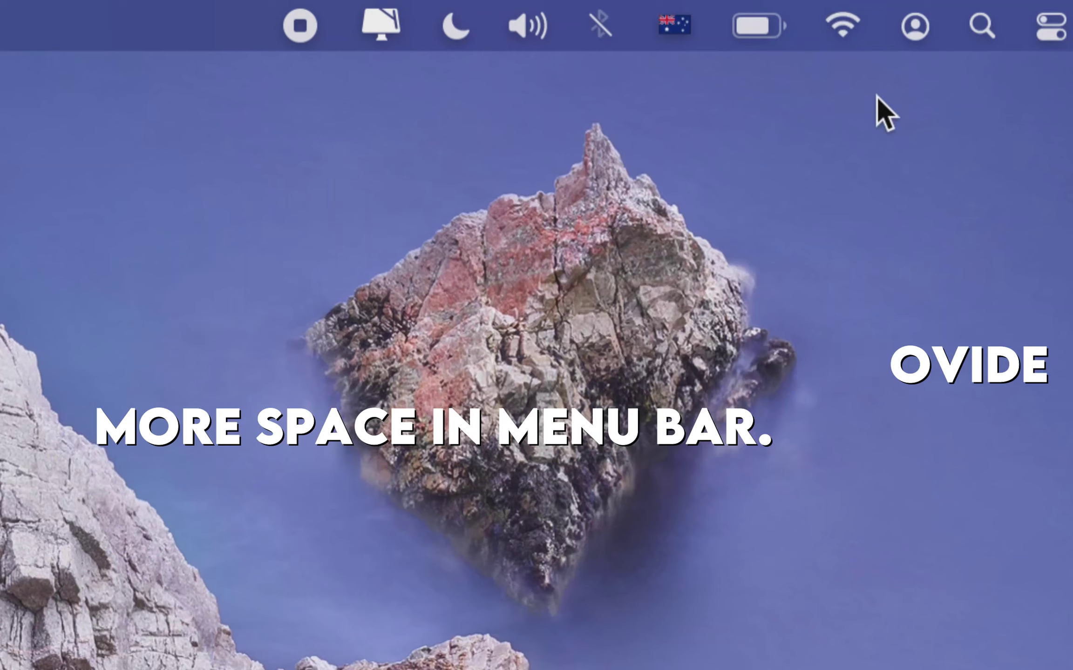
View the battery and Wi-Fi status menus in the menu bar and close them again.
left_click(752, 33)
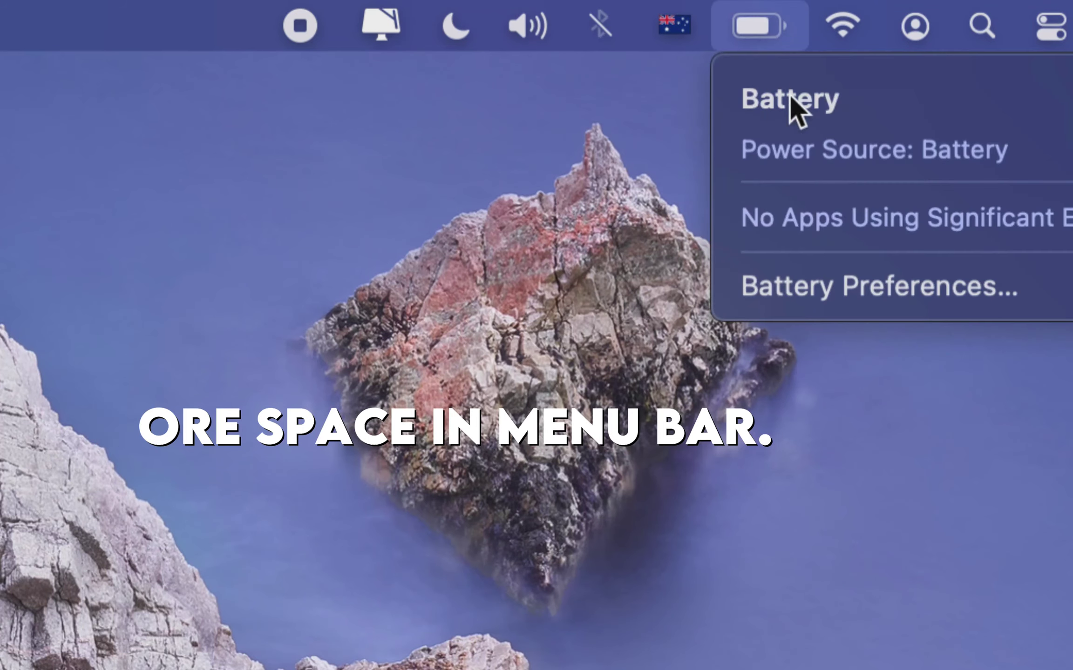
left_click(782, 29)
left_click(850, 32)
left_click(850, 32)
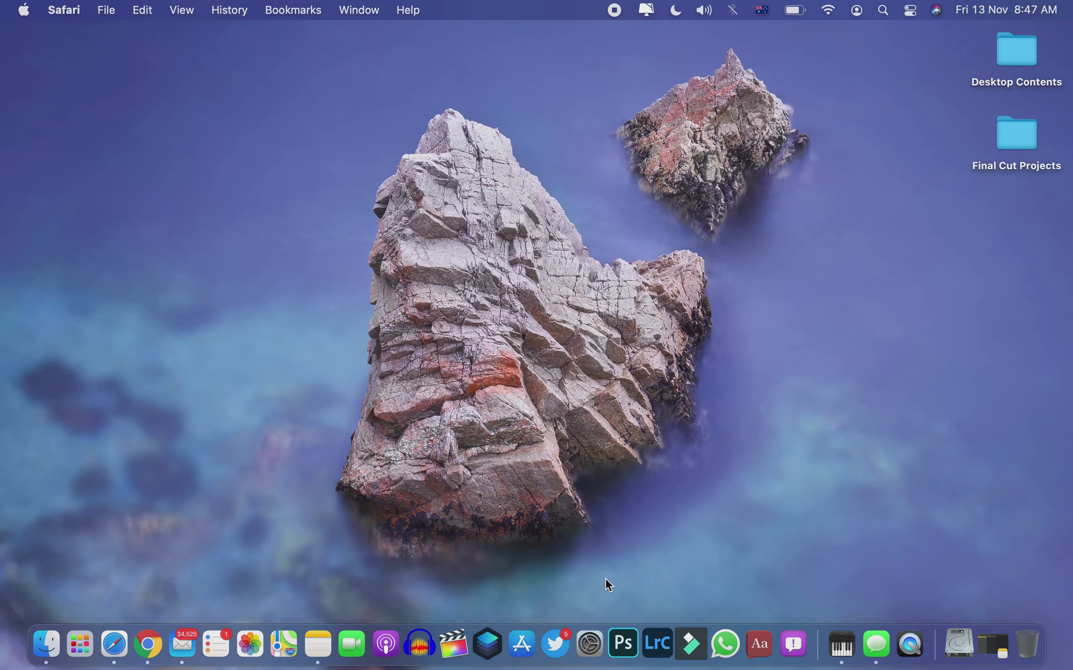
Open the Sound settings in System Preferences and look through the list of alert sounds.
left_click(589, 641)
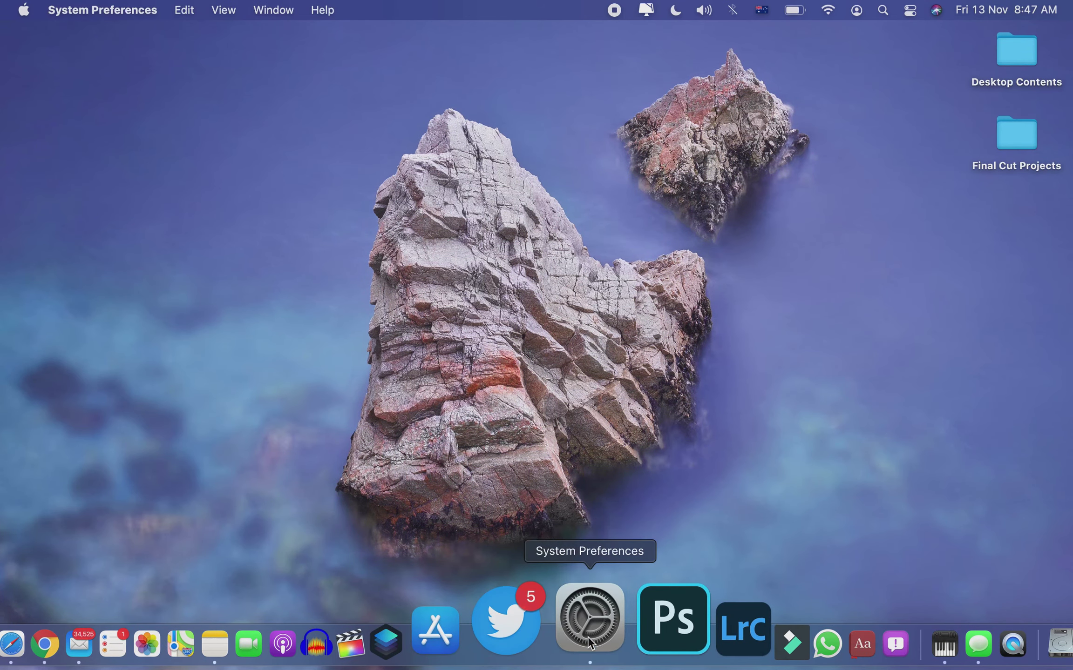
left_click(598, 414)
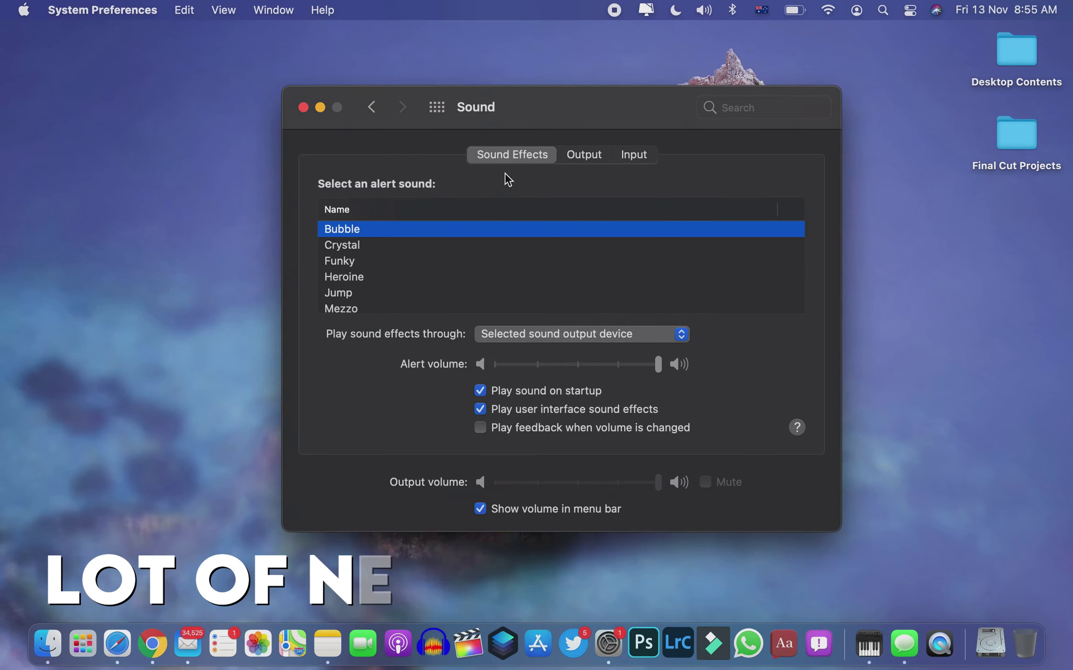
scroll(401, 259, "down", 5)
scroll(403, 260, "up", 10)
Audition the alert sounds one after another, including Bubble, Breeze, Boop and Crystal.
left_click(403, 260)
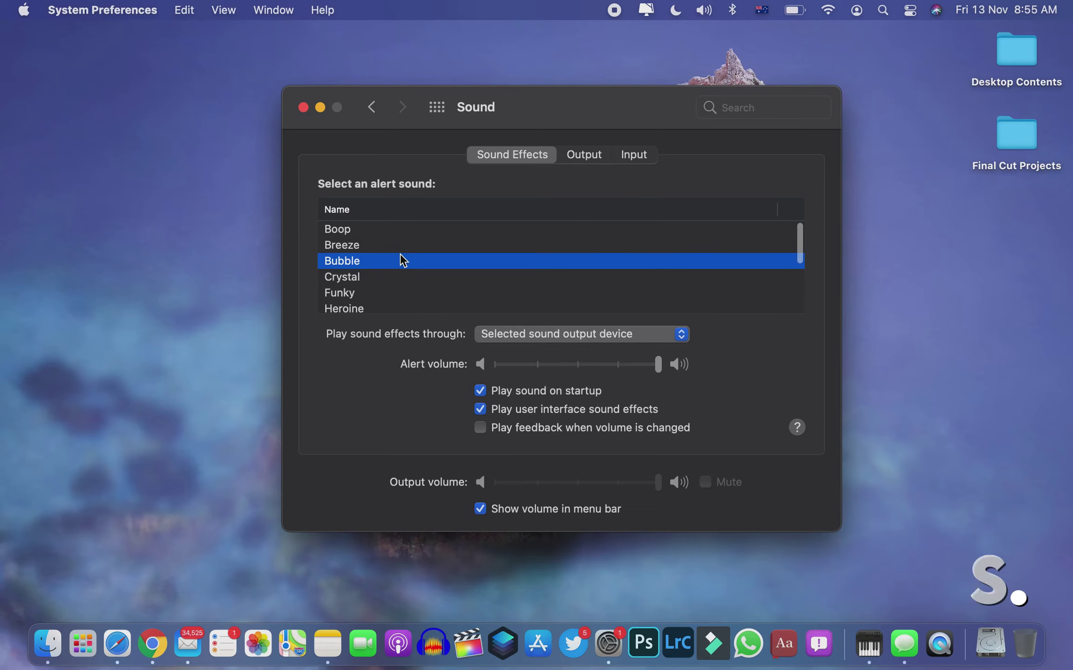
key("Up")
key("Up")
key("Down")
key("Up")
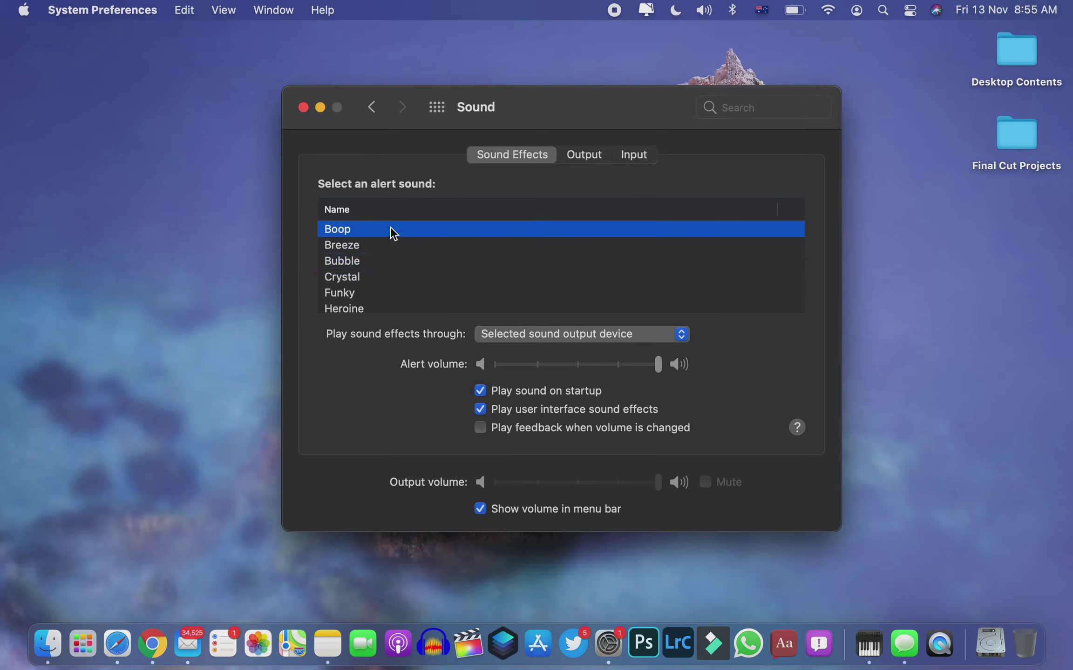
key("Down")
key("Down")
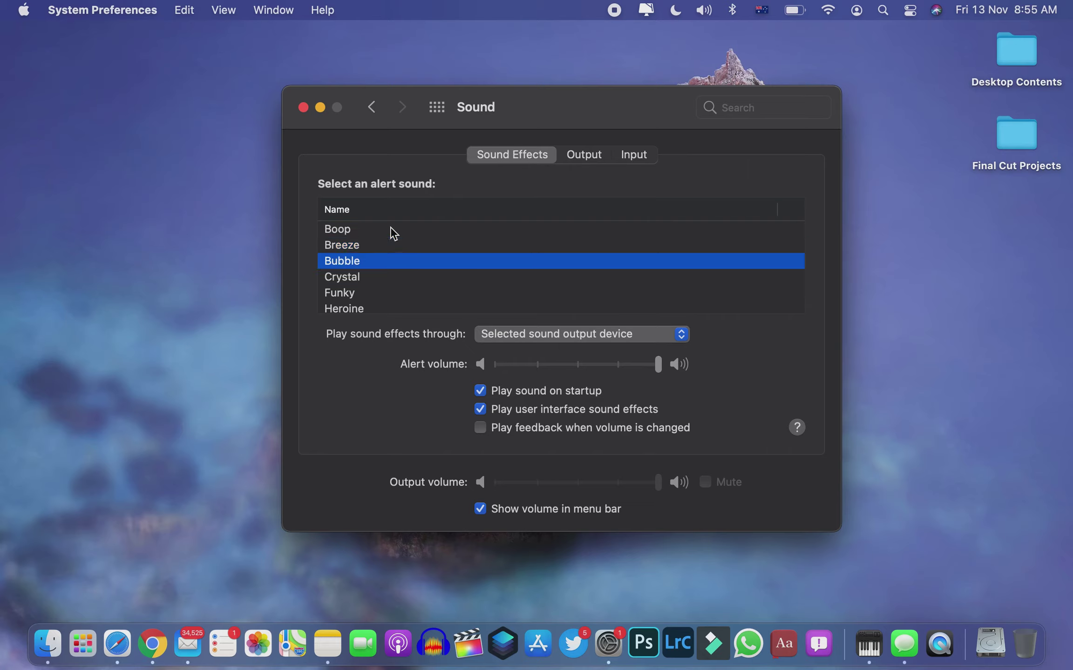
key("Down")
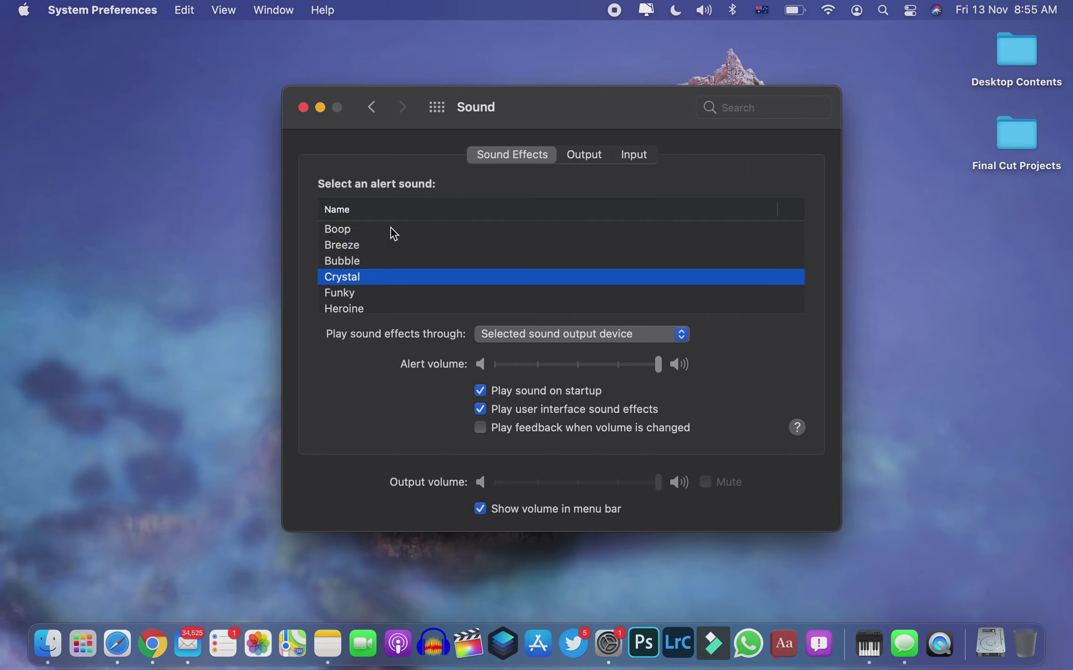
key("Down")
key("Down")
key("Down")
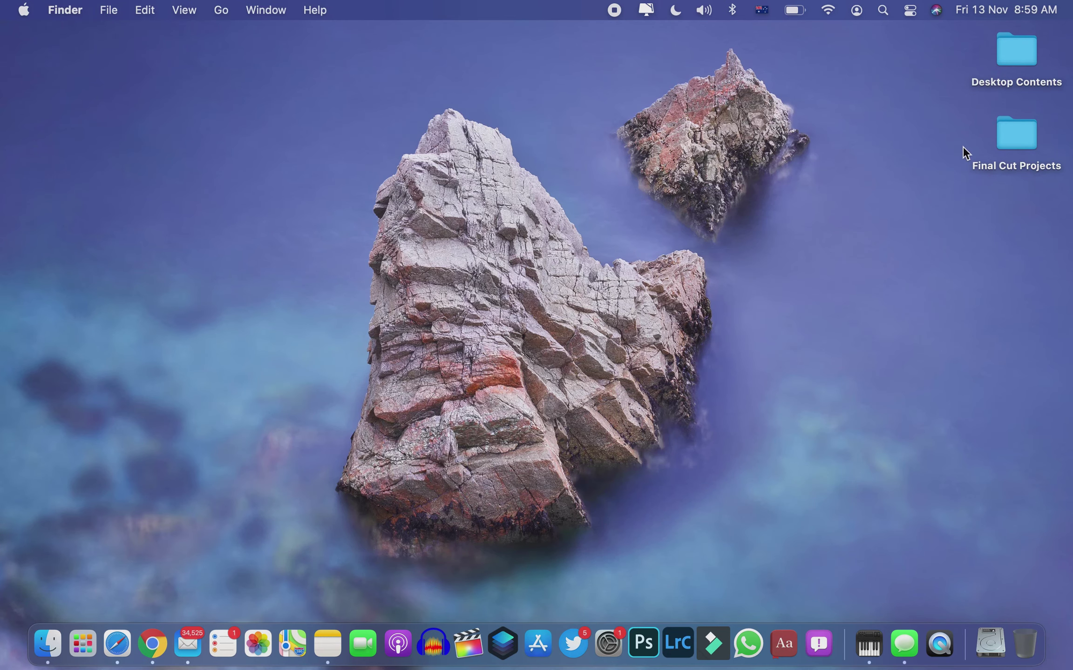
Move the Final Cut Projects folder from the desktop to the Bin, repeatedly restoring it and binning it again.
left_click(1018, 136)
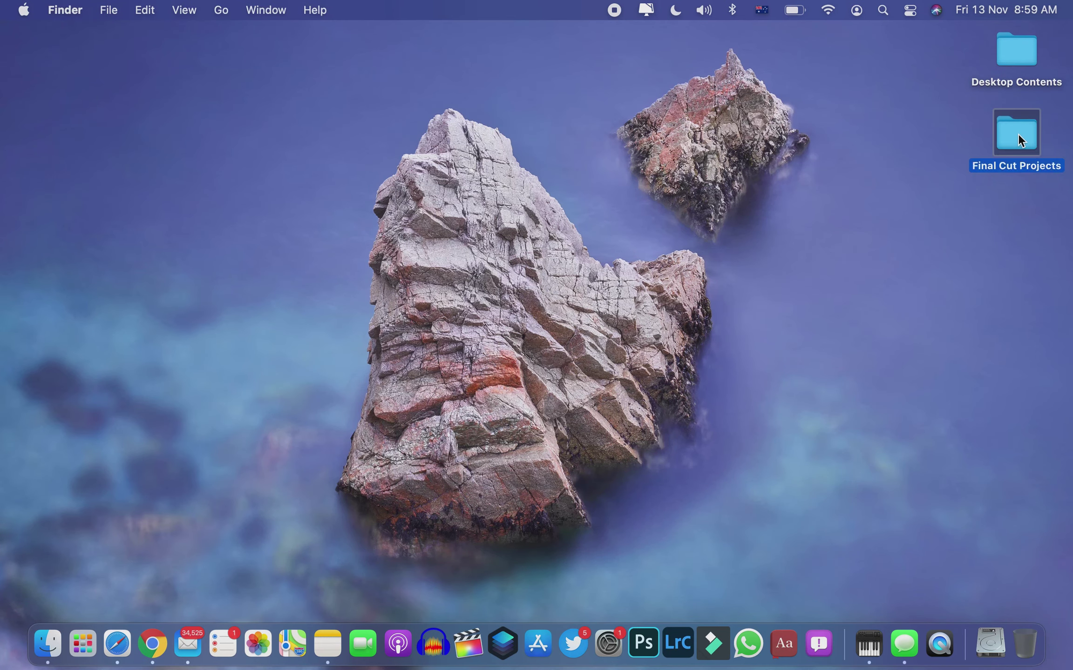
key("super+BackSpace")
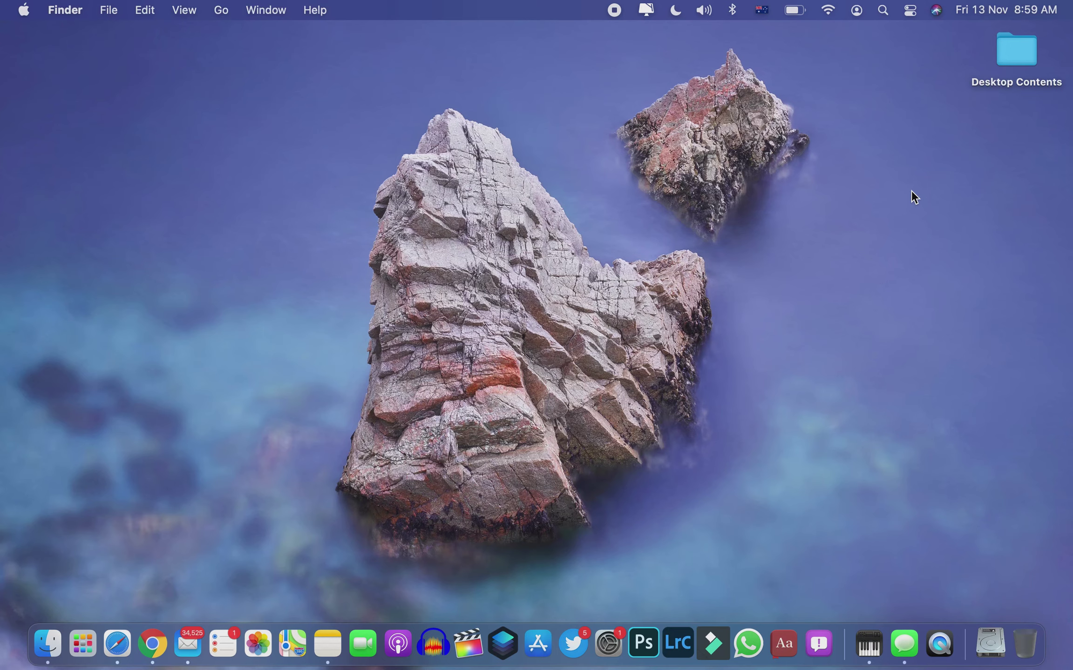
key("super+z")
key("super+BackSpace")
key("super+z")
key("super+BackSpace")
key("super+z")
key("super+BackSpace")
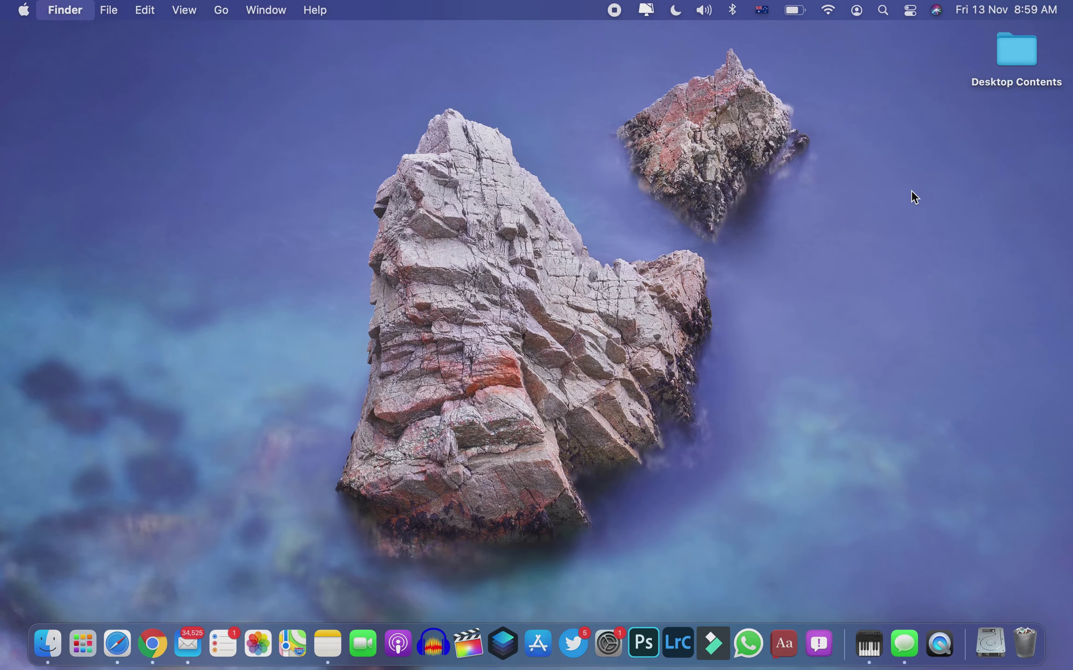
Bring up the confirmation for emptying the Bin, move the dialog slightly and dismiss it.
key("shift+super+BackSpace")
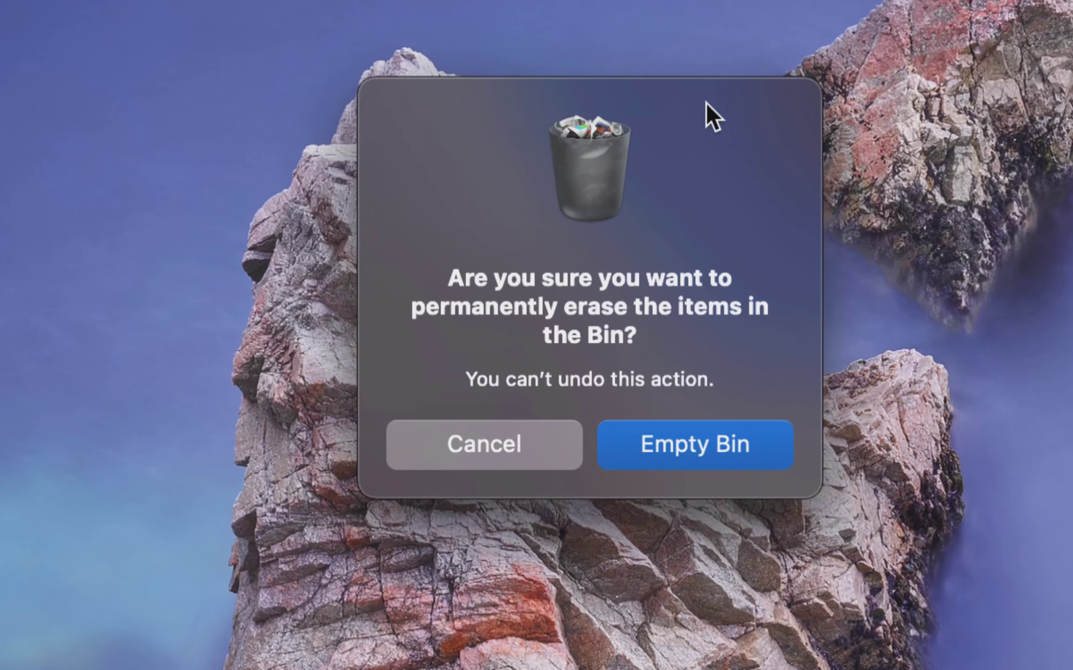
left_click_drag(706, 102, 652, 100)
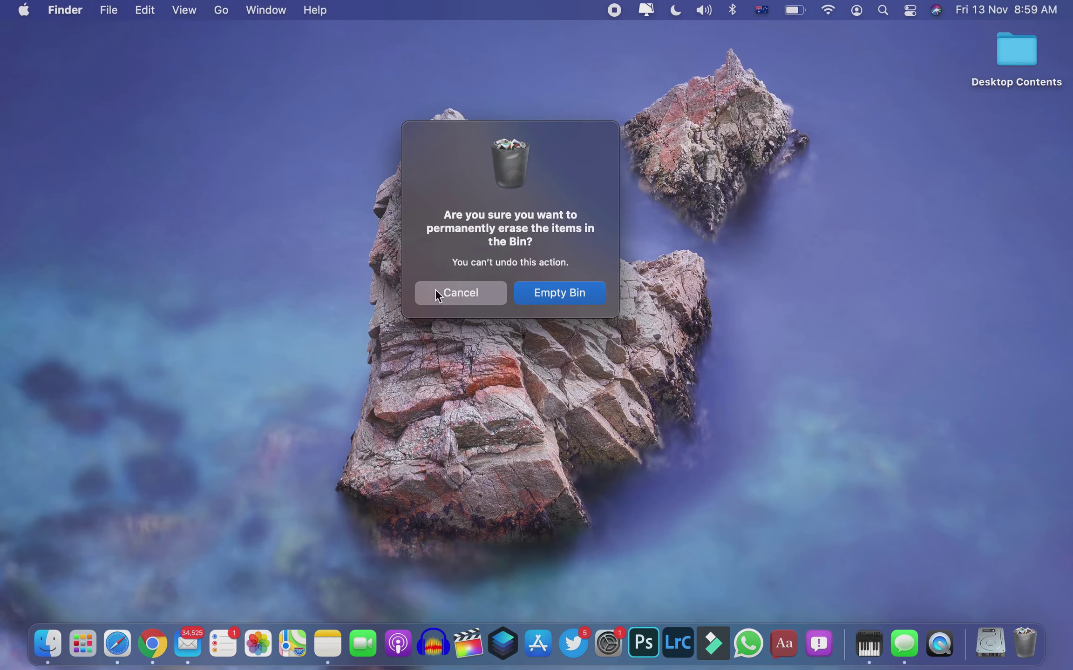
key("Return")
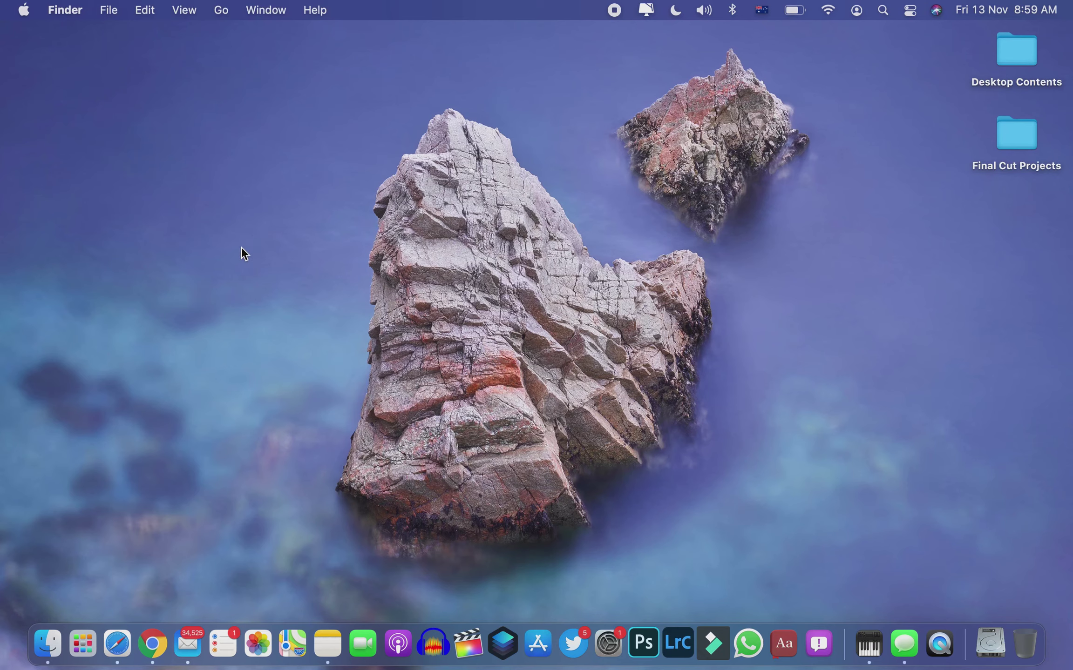
Take a screenshot of the entire screen.
key("super+shift+3")
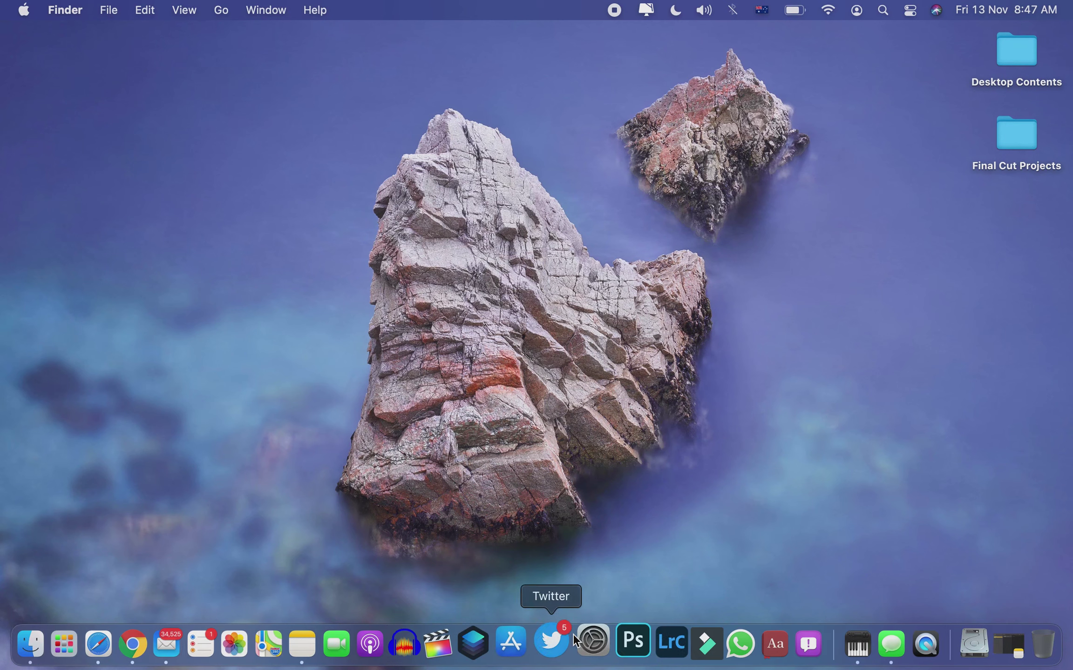
Open the Desktop & Screen Saver preferences and apply the Big Sur dynamic desktop picture.
left_click(592, 642)
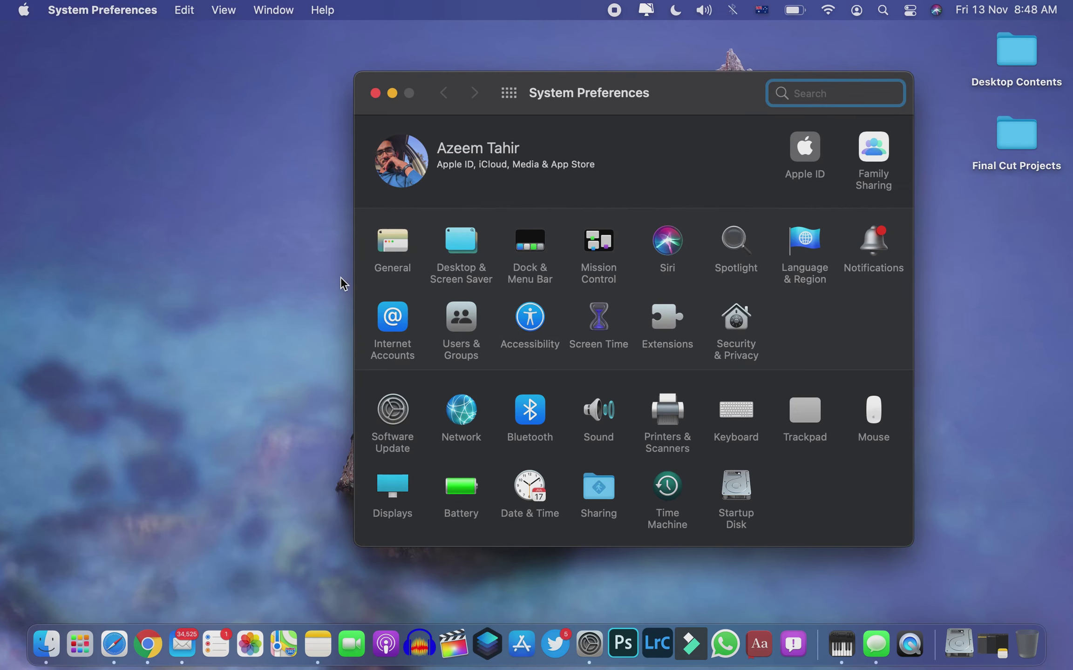
left_click(461, 242)
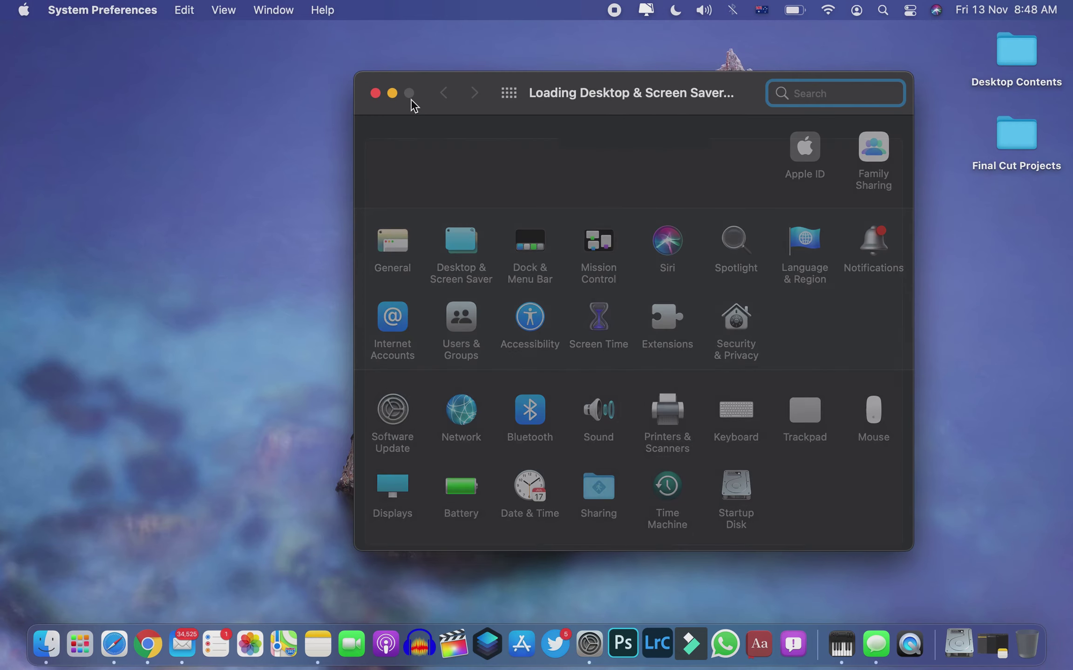
left_click_drag(681, 103, 525, 103)
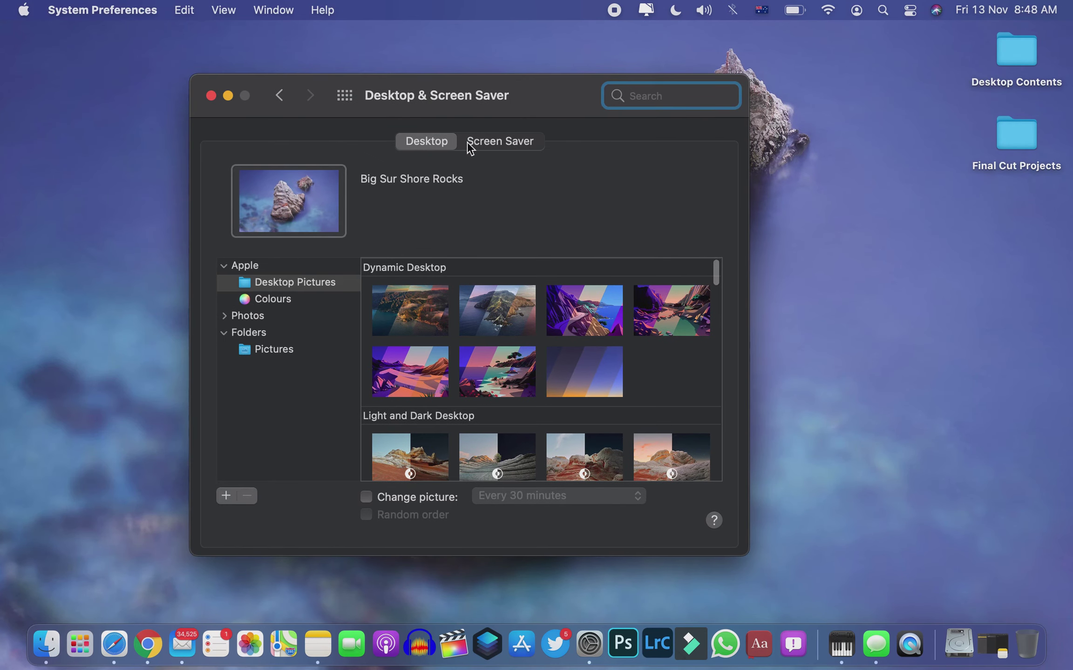
left_click(424, 327)
Apply the Peak light and dark desktop picture and switch its appearance to Light (Still), followed by Dark (Still).
scroll(627, 384, "down", 3)
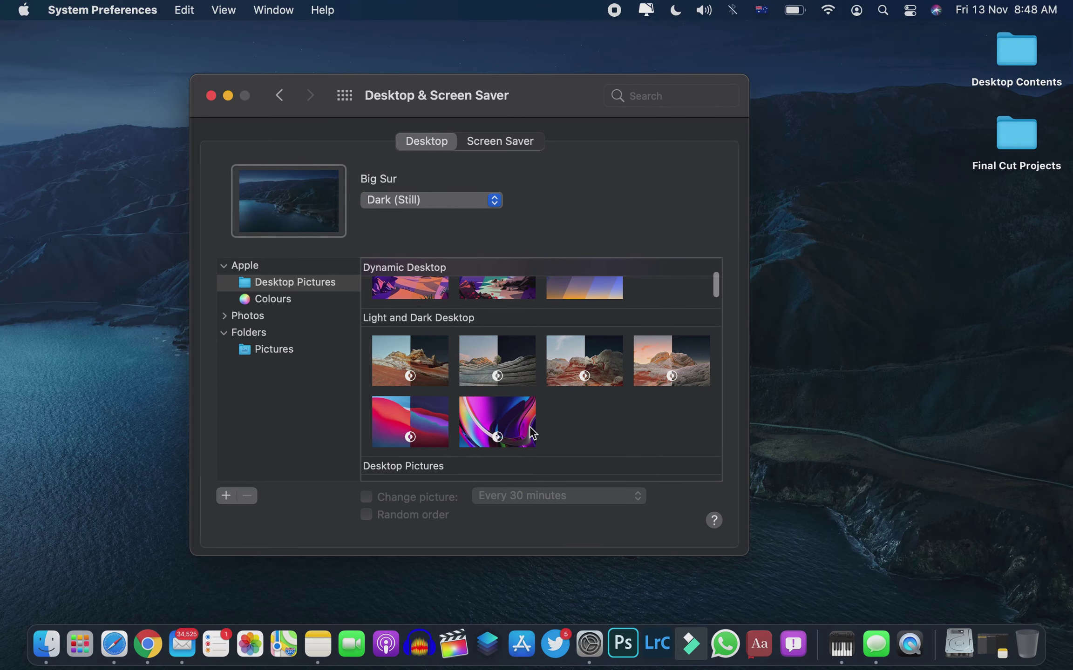
left_click_drag(553, 102, 706, 365)
left_click(497, 349)
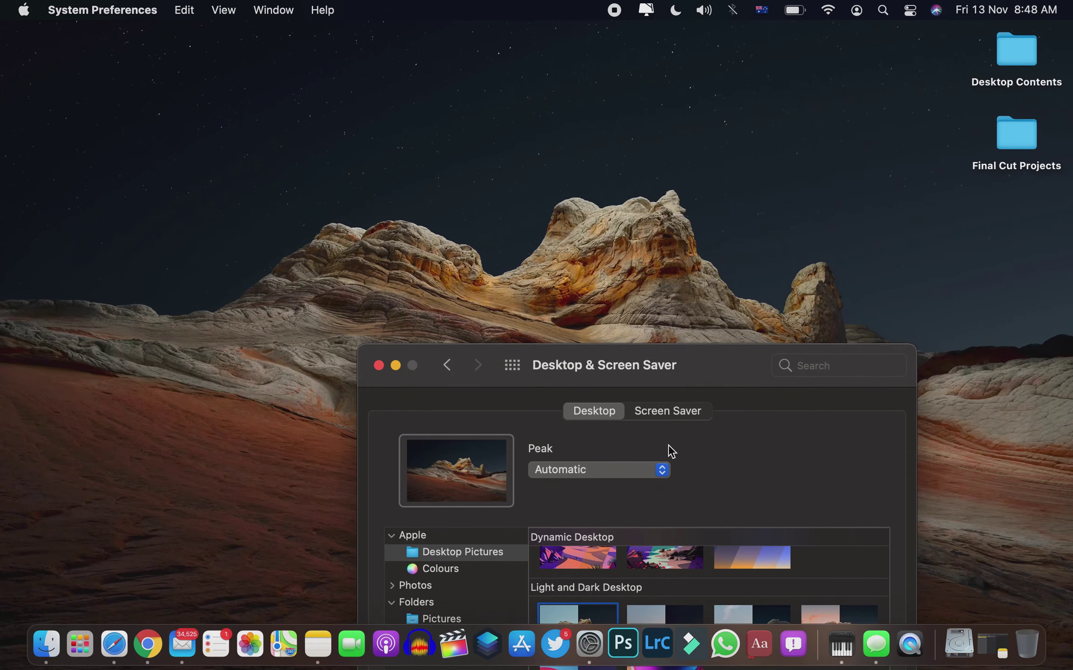
left_click(664, 471)
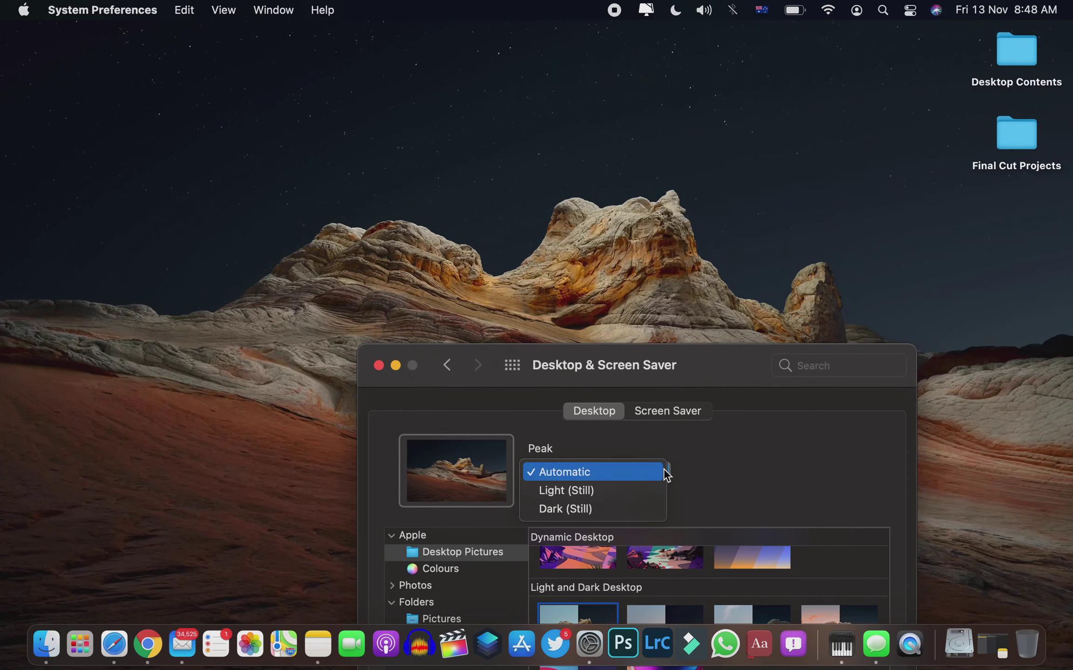
left_click(638, 499)
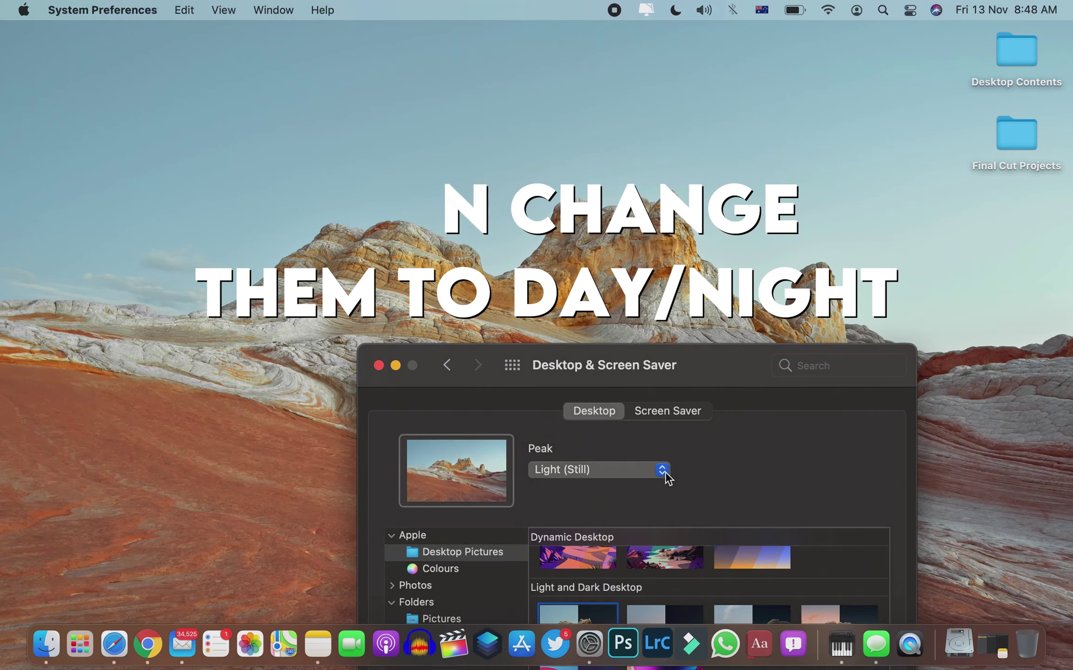
left_click(663, 471)
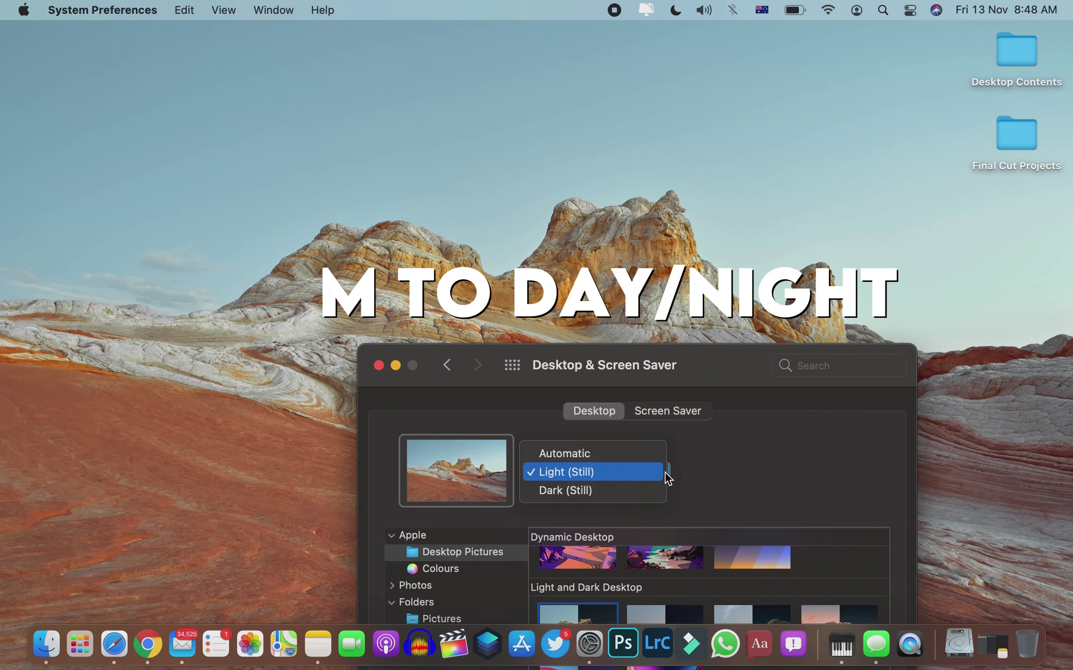
left_click(641, 491)
Apply the Tree light and dark desktop picture and set its appearance to Light (Still), moving the preferences window to reveal it.
left_click_drag(720, 375, 751, 227)
left_click(715, 494)
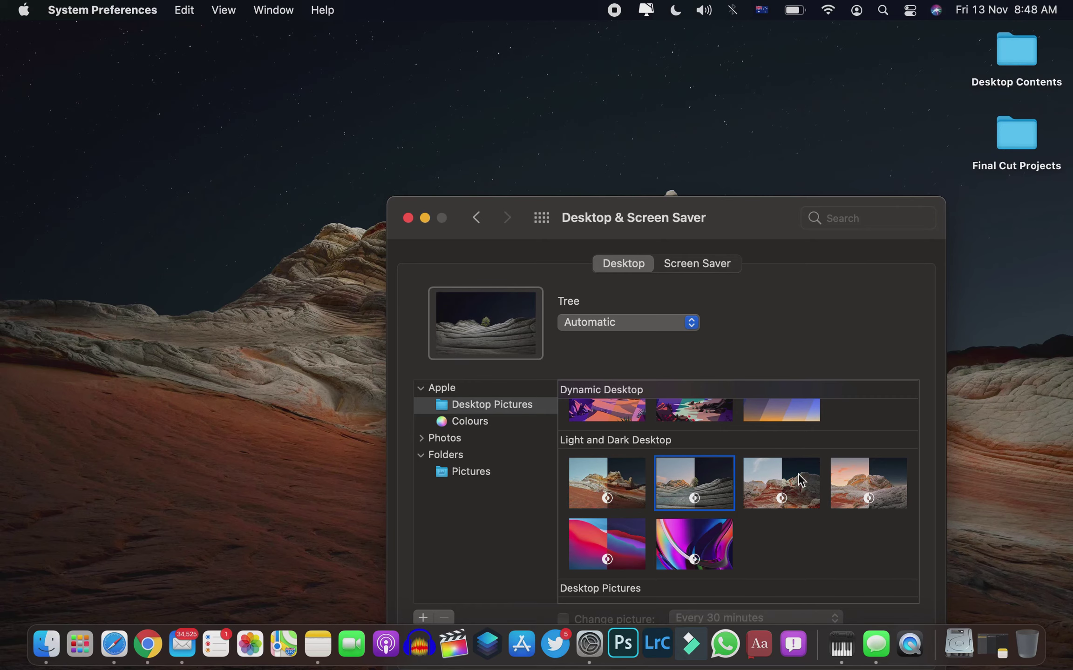
left_click_drag(759, 232, 711, 358)
left_click(641, 447)
left_click(629, 467)
left_click_drag(732, 345, 630, 93)
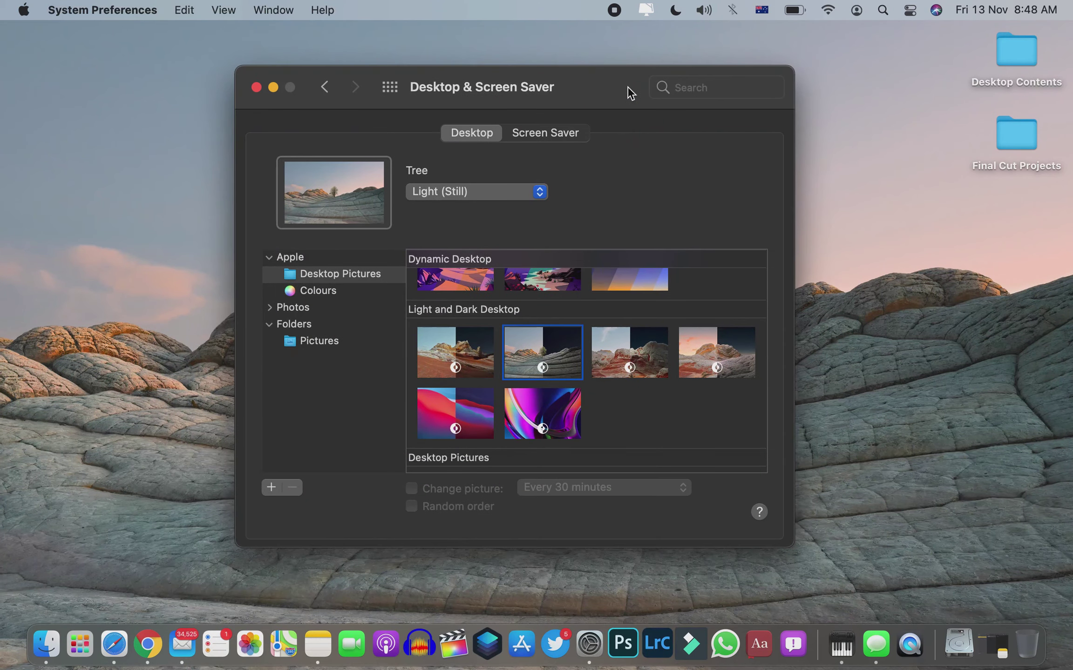
Apply the Big Sur Graphic desktop picture with the Light (Still) appearance.
left_click(488, 401)
left_click(539, 192)
left_click(530, 212)
left_click_drag(618, 99, 669, 117)
Set the desktop picture to Big Sur Shore Rocks and close the preferences window.
scroll(606, 417, "down", 5)
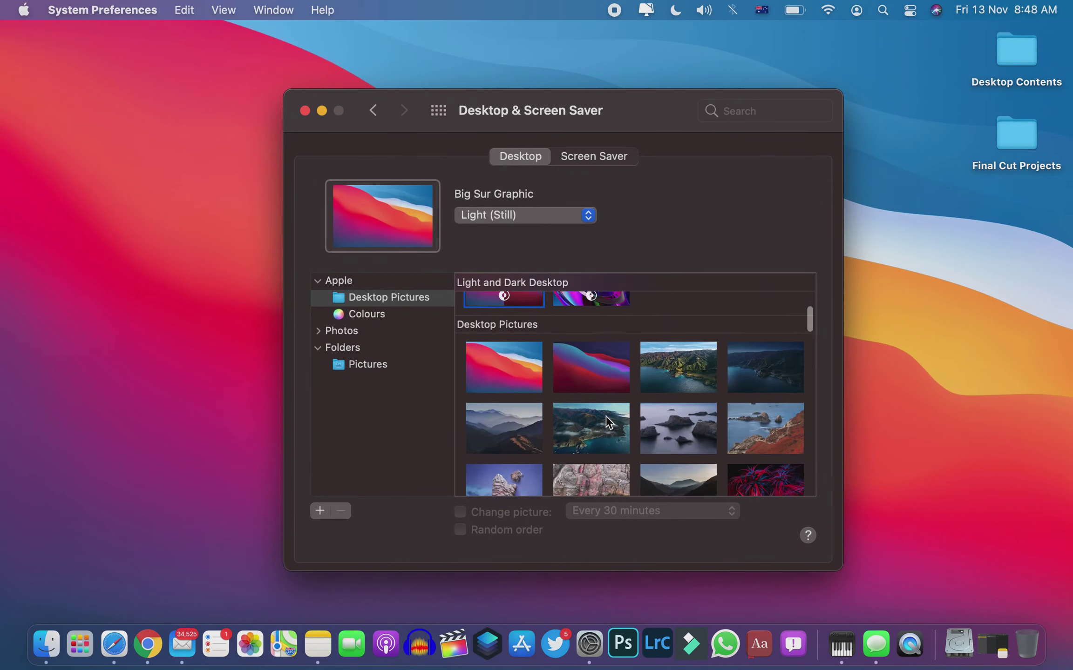
scroll(607, 417, "down", 2)
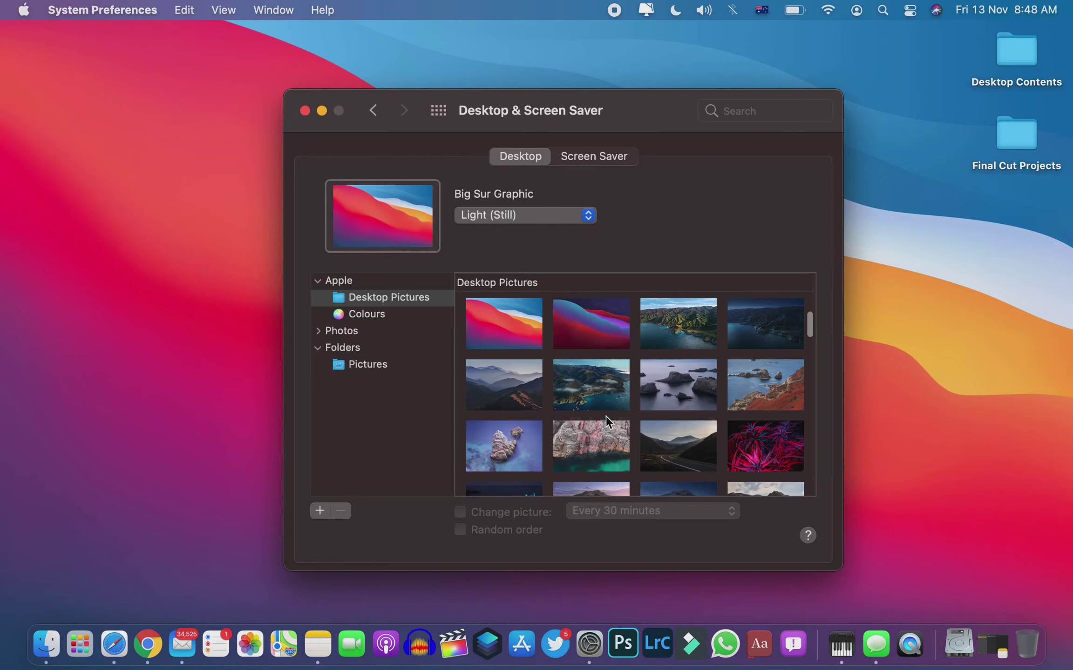
left_click(481, 439)
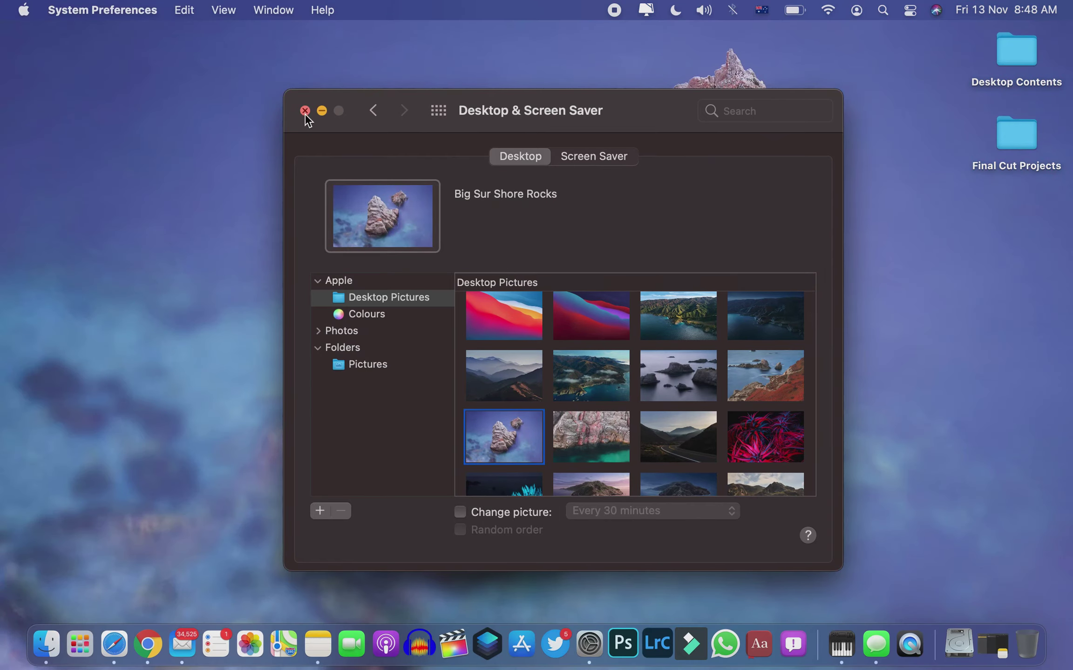
left_click(305, 111)
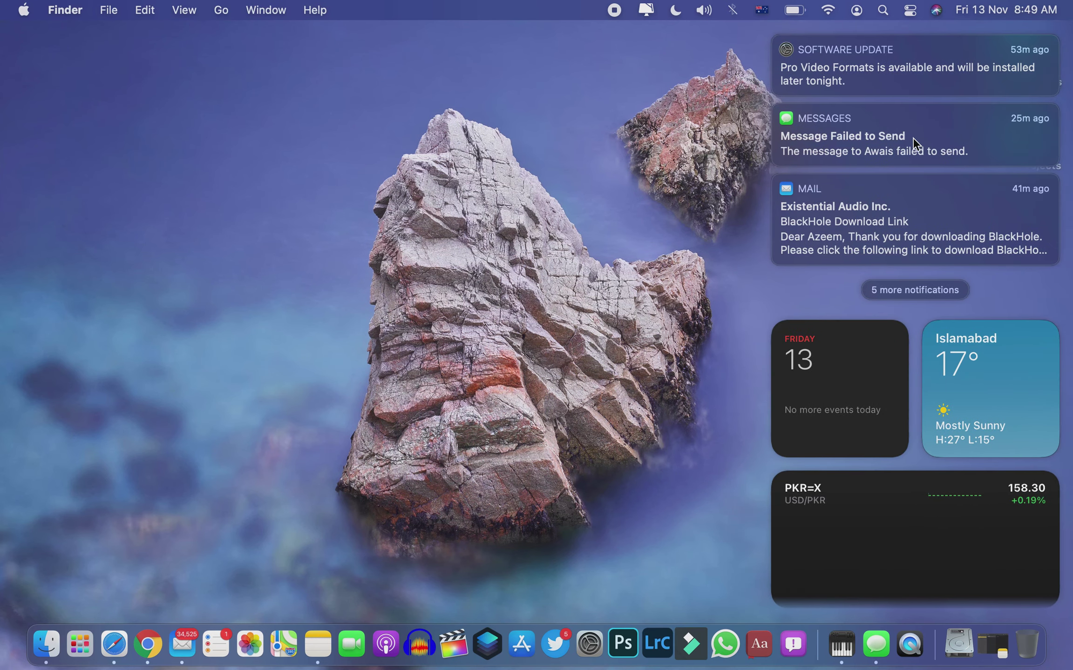
Hide and reveal the Notification Centre several times, leaving it open.
scroll(913, 137, "right", 3)
scroll(913, 138, "left", 3)
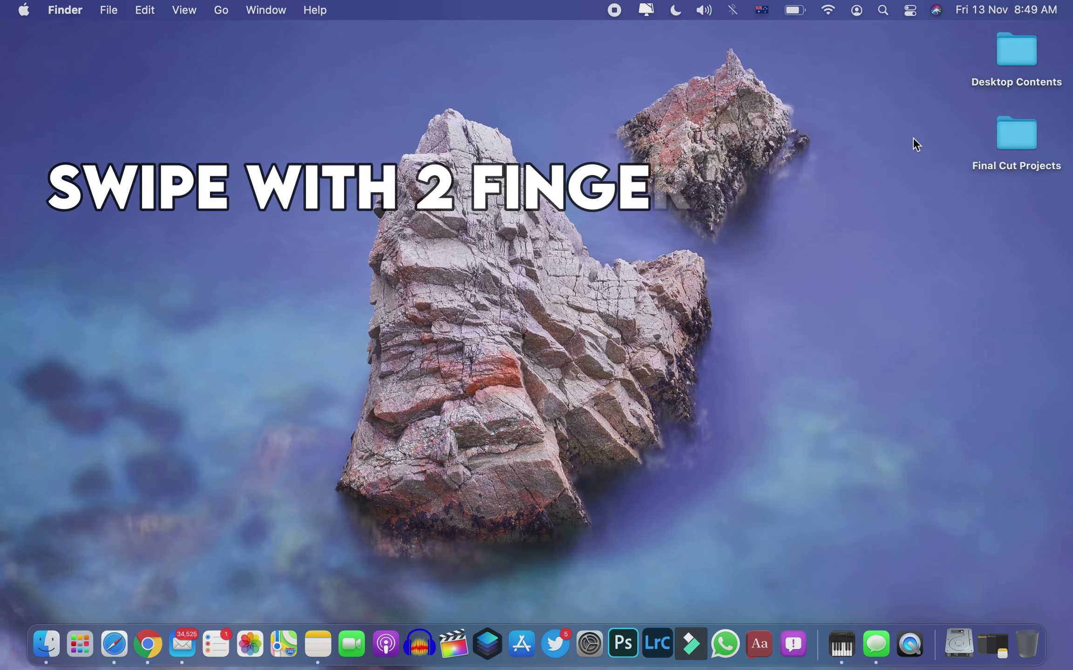
scroll(913, 137, "right", 3)
scroll(913, 137, "left", 3)
scroll(912, 137, "right", 3)
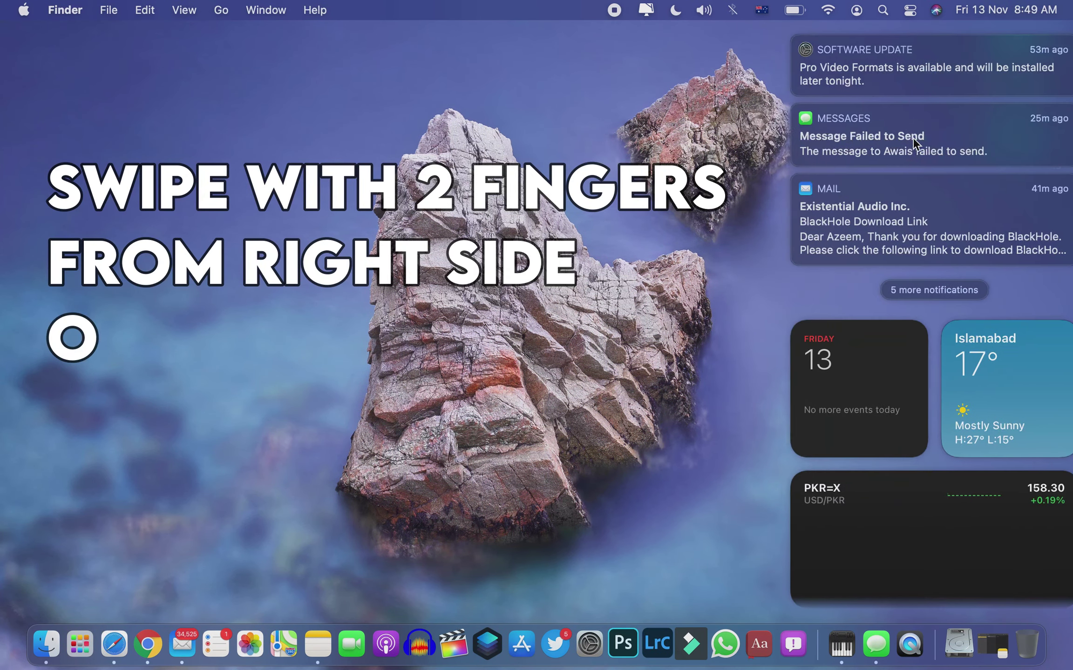
scroll(913, 138, "left", 3)
scroll(912, 137, "right", 3)
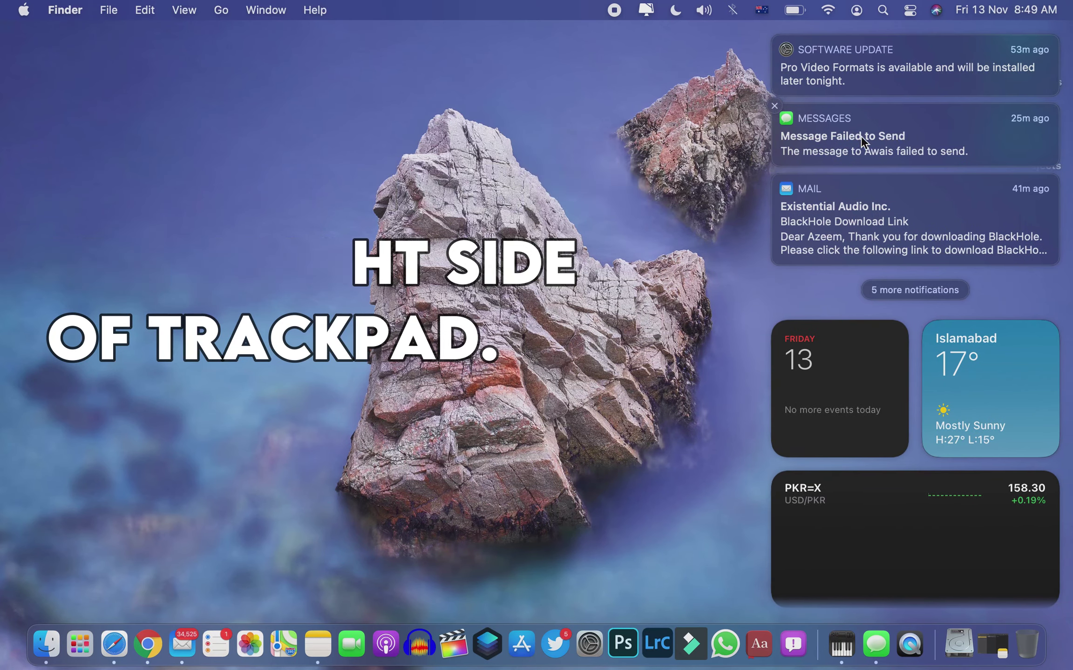
Look through the notifications and the calendar, weather, stocks, clock and screen time widgets in the Notification Centre.
scroll(861, 136, "down", 1)
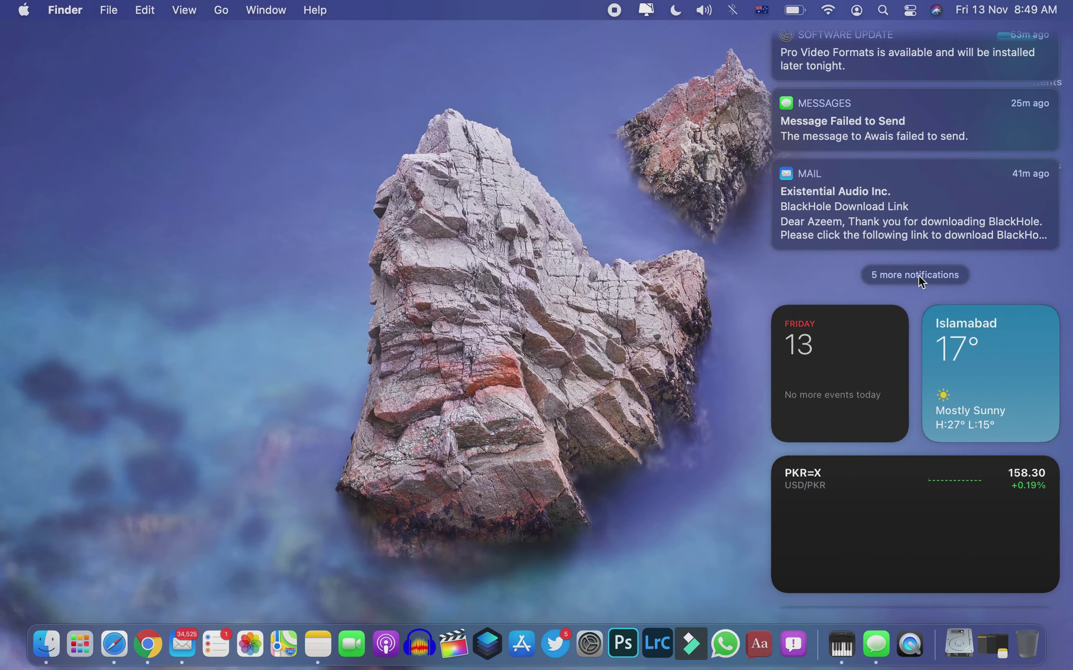
scroll(919, 274, "down", 5)
scroll(918, 274, "down", 10)
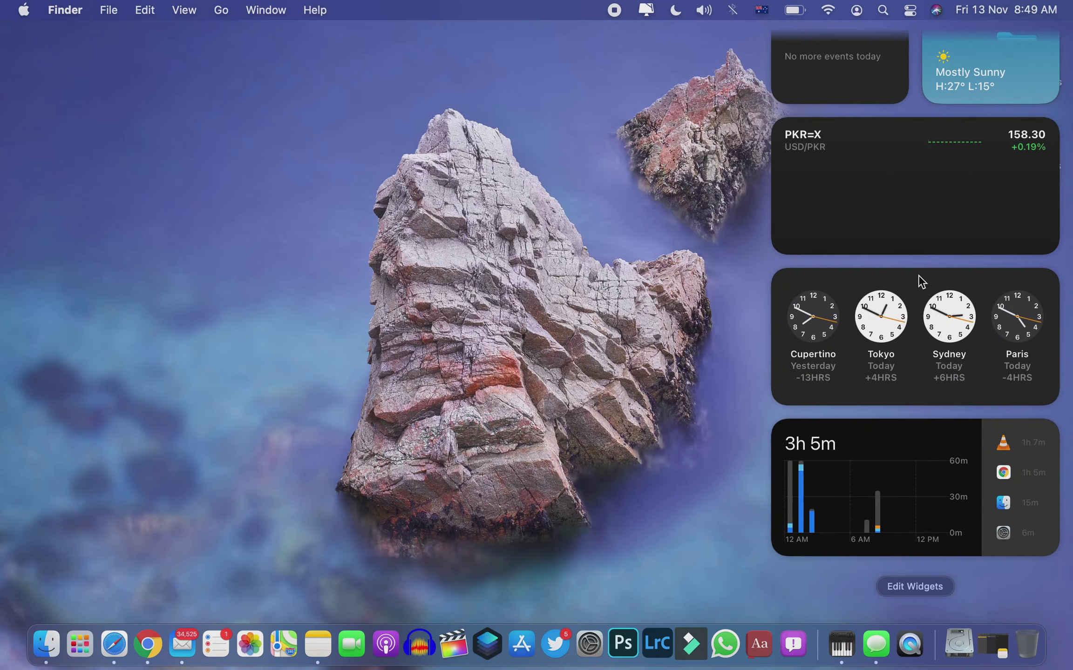
scroll(918, 275, "up", 7)
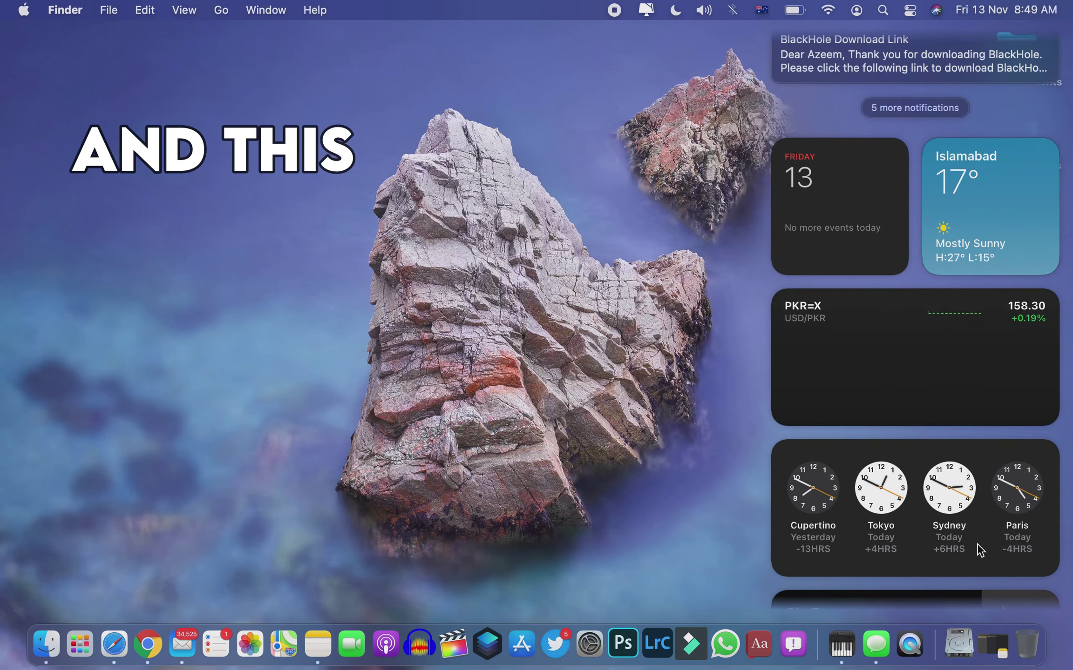
scroll(916, 509, "down", 3)
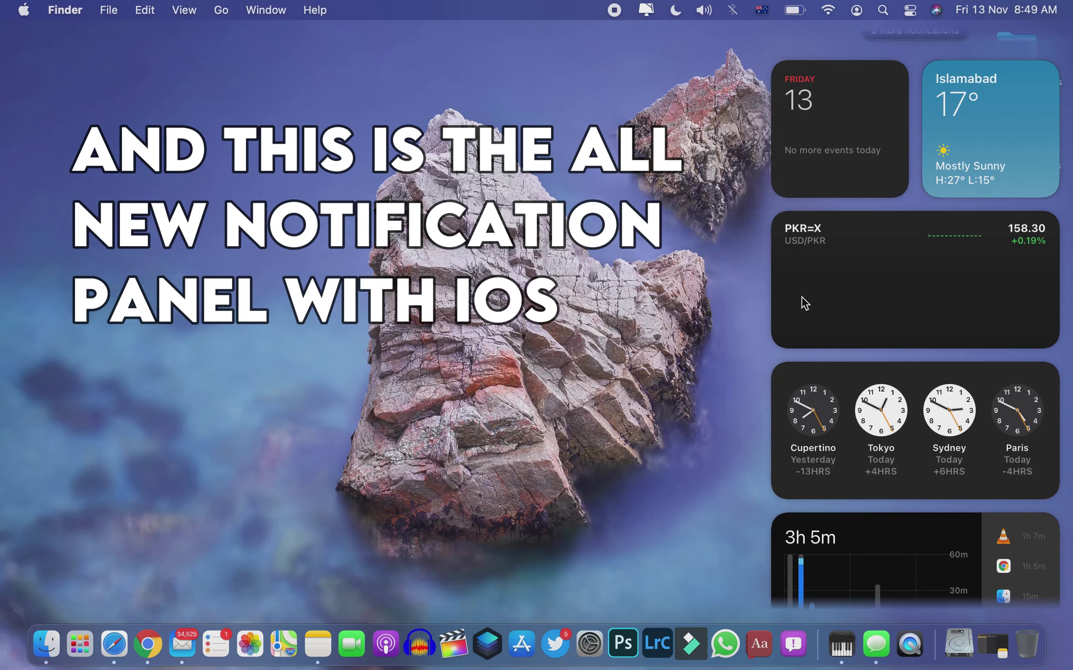
scroll(938, 347, "down", 3)
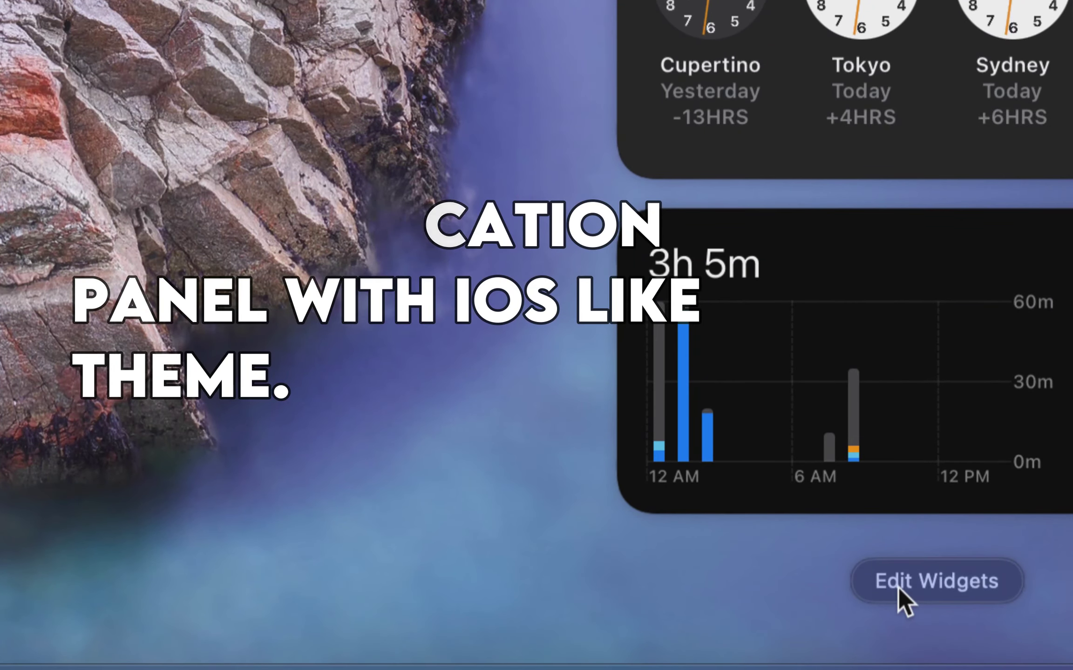
Open the widget editor and browse the active widgets and the gallery of available ones.
left_click(902, 590)
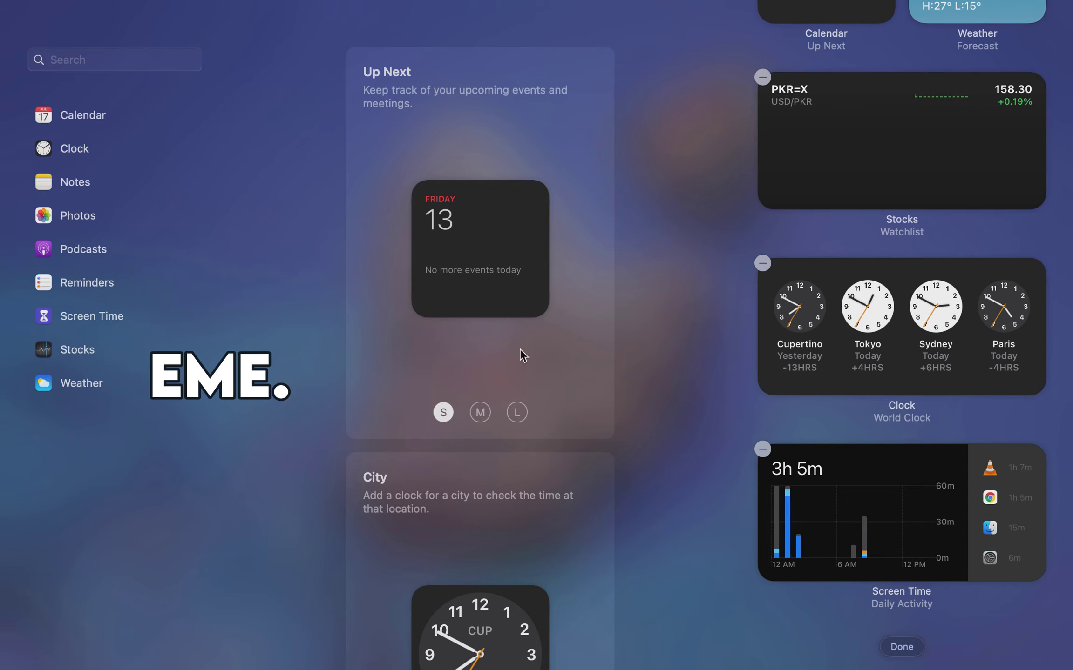
scroll(872, 164, "up", 2)
scroll(872, 164, "up", 5)
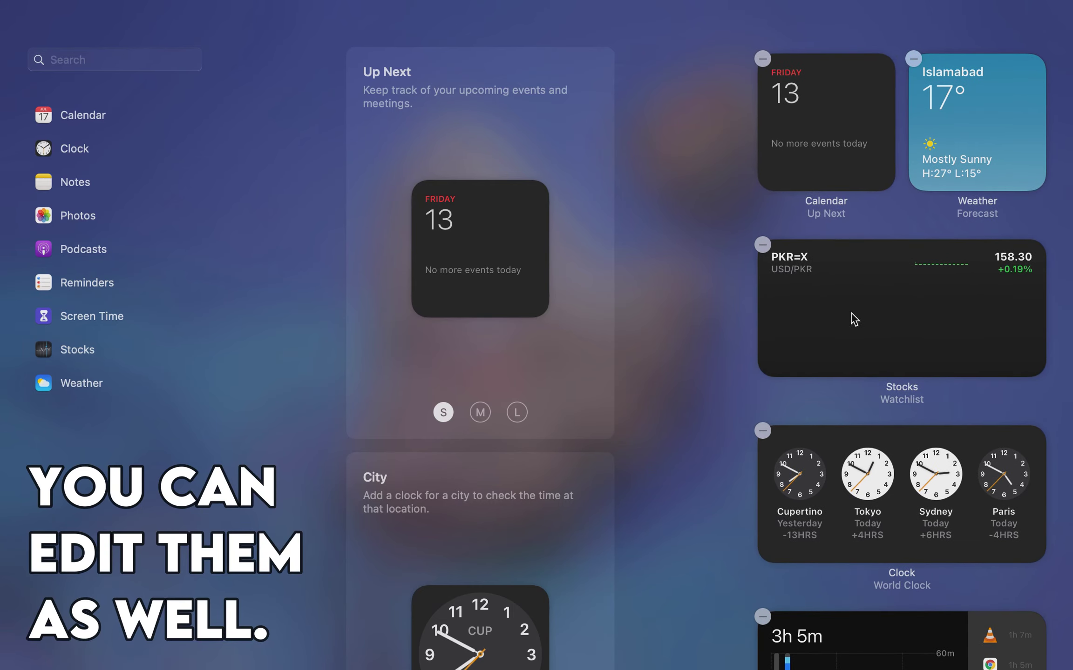
scroll(482, 252, "down", 10)
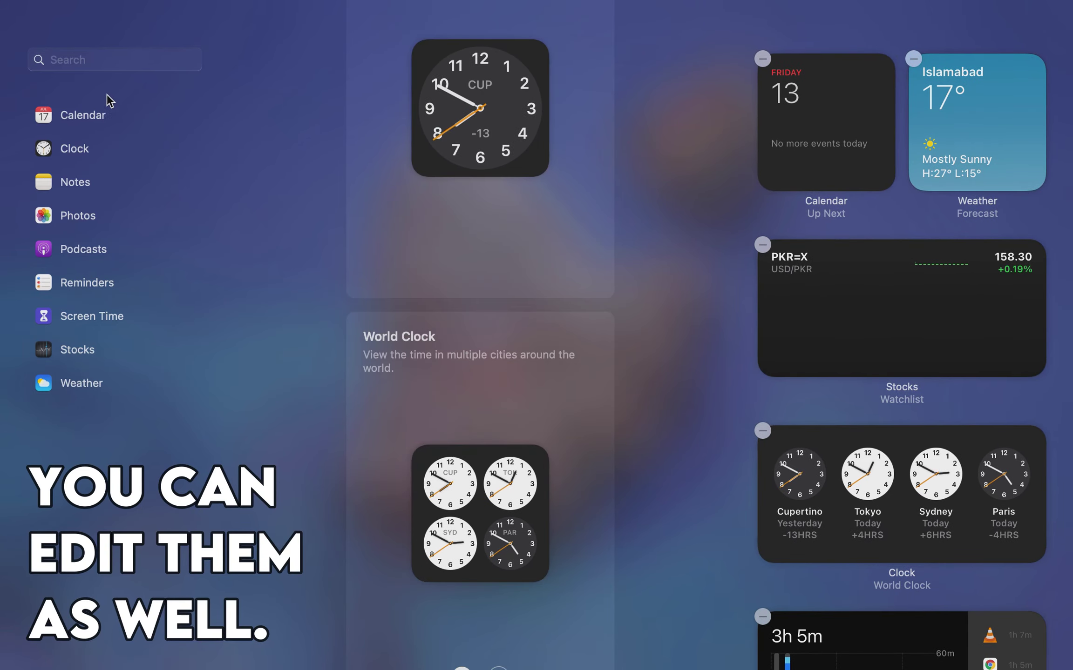
scroll(451, 180, "up", 10)
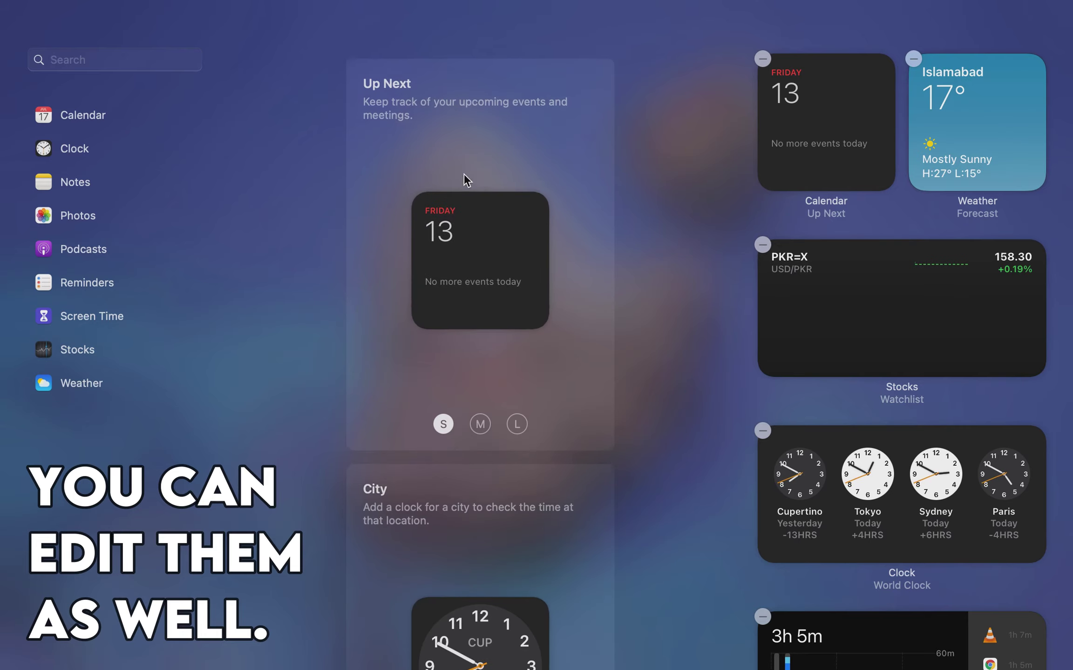
Preview the Calendar Up Next widget in medium and large sizes and return it to small.
left_click(481, 413)
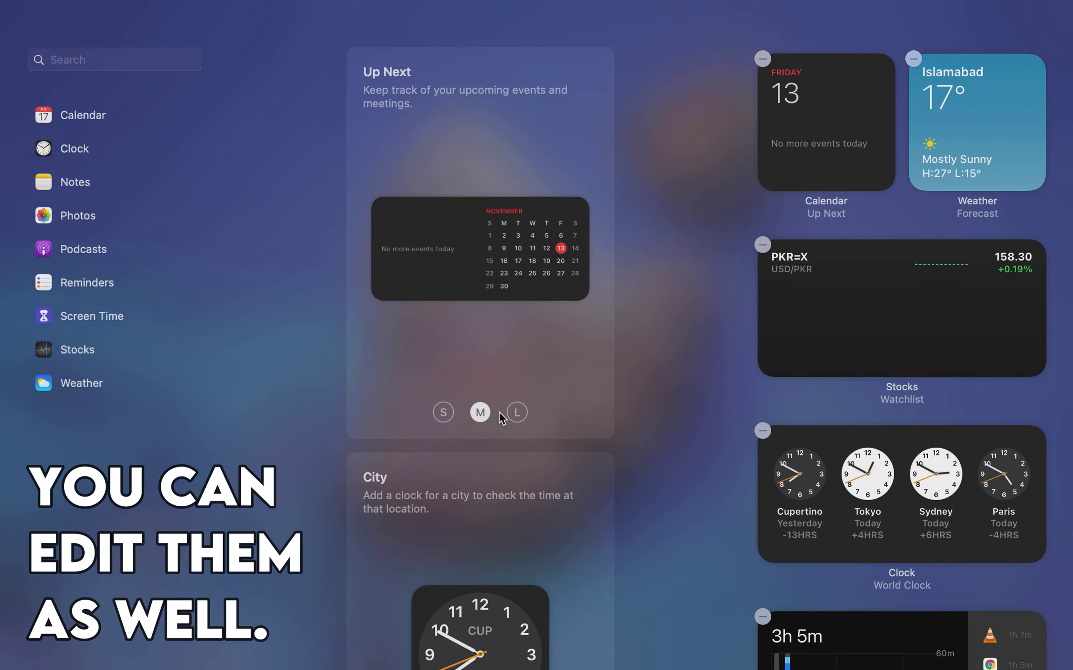
left_click(517, 413)
left_click(479, 413)
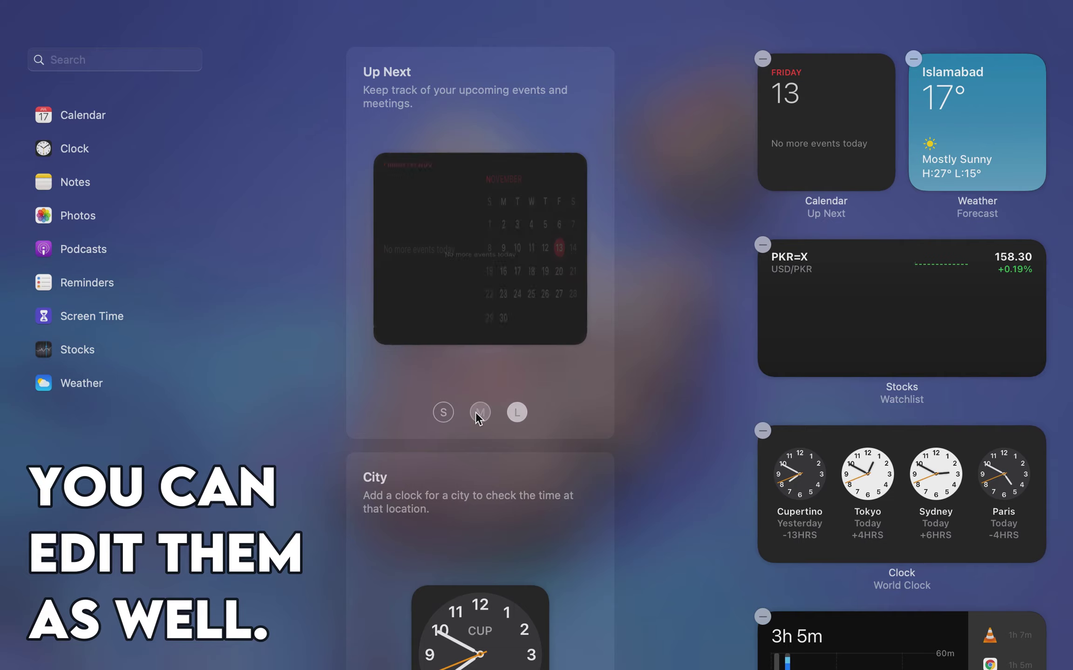
left_click(442, 413)
Preview the World Clock widget in medium size and return it to small.
scroll(442, 414, "down", 10)
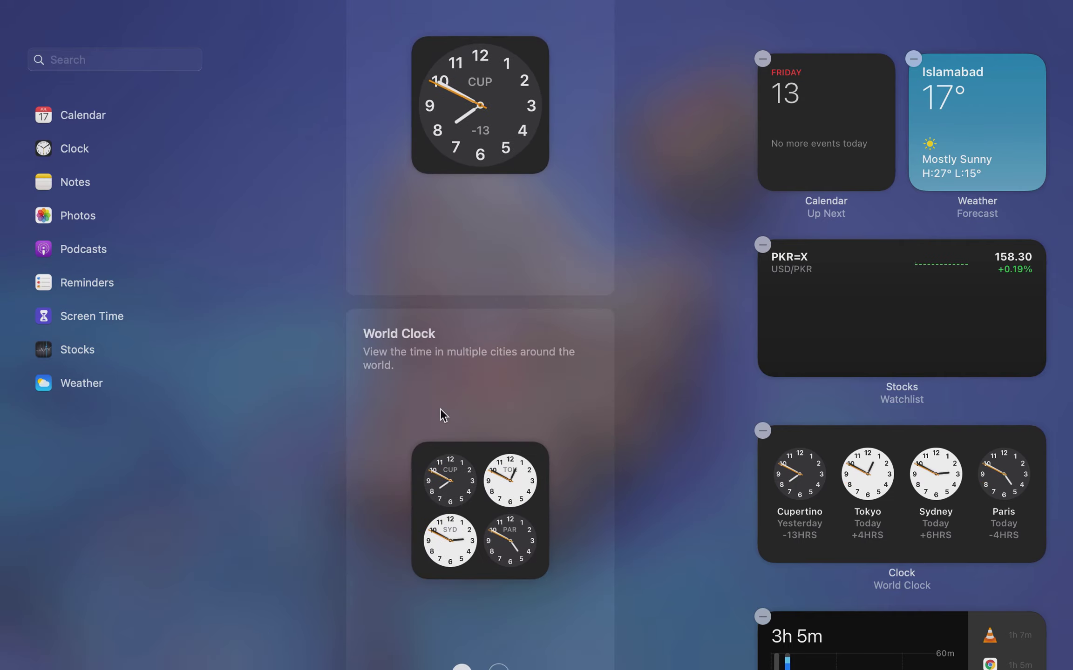
scroll(440, 414, "down", 5)
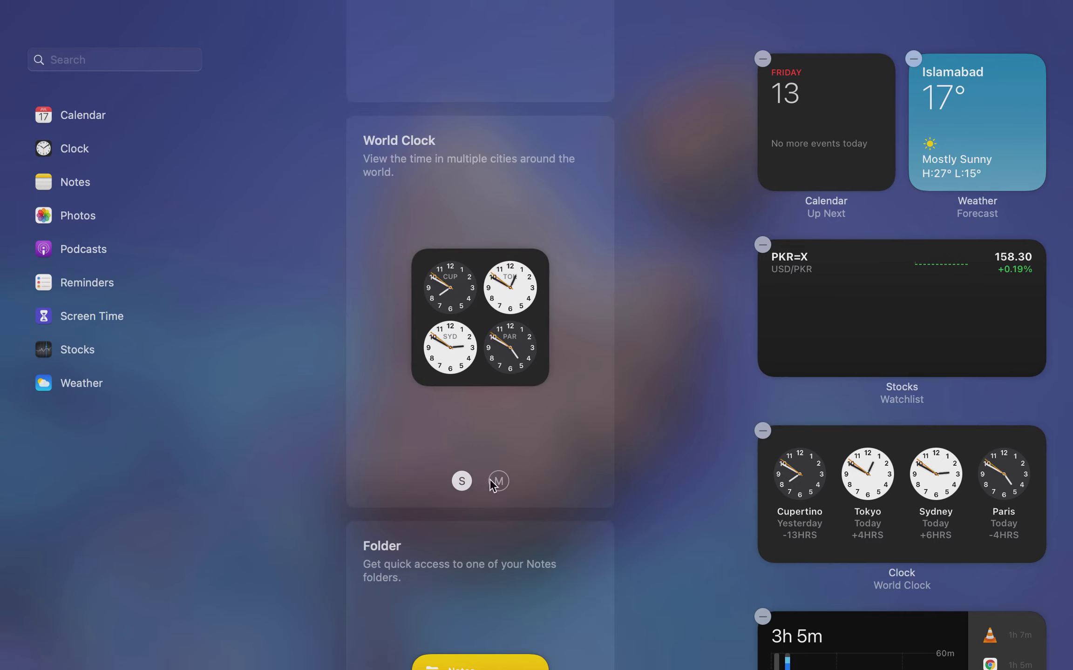
left_click(496, 480)
left_click(463, 482)
Preview the Notes Folder widget in medium and small sizes, and close the widget editor and the Notification Centre.
scroll(467, 486, "down", 5)
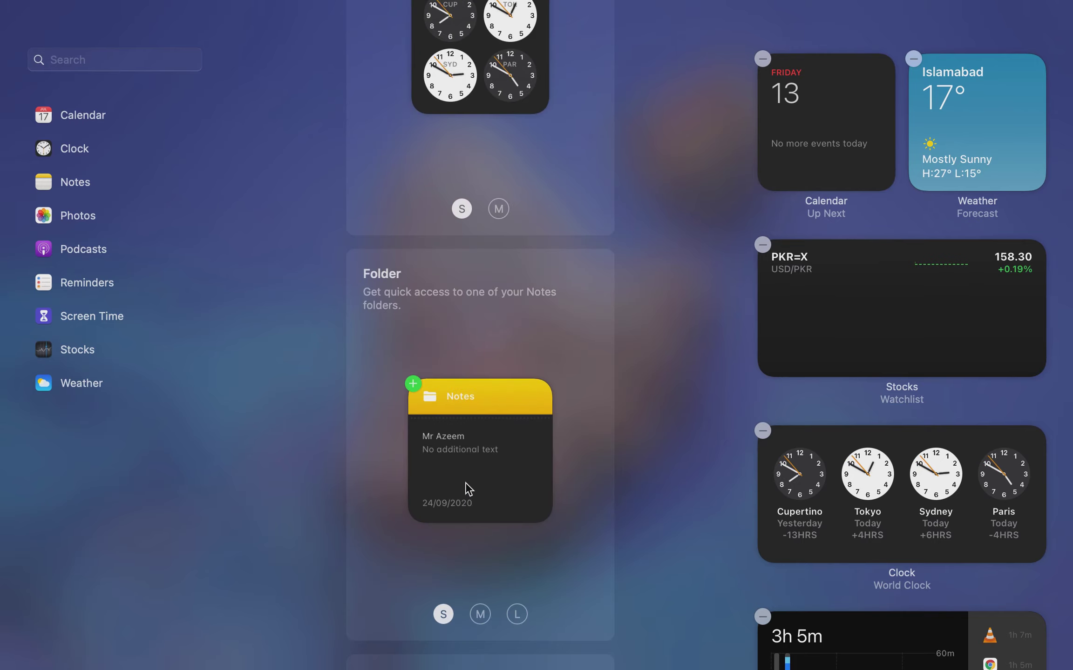
left_click(480, 614)
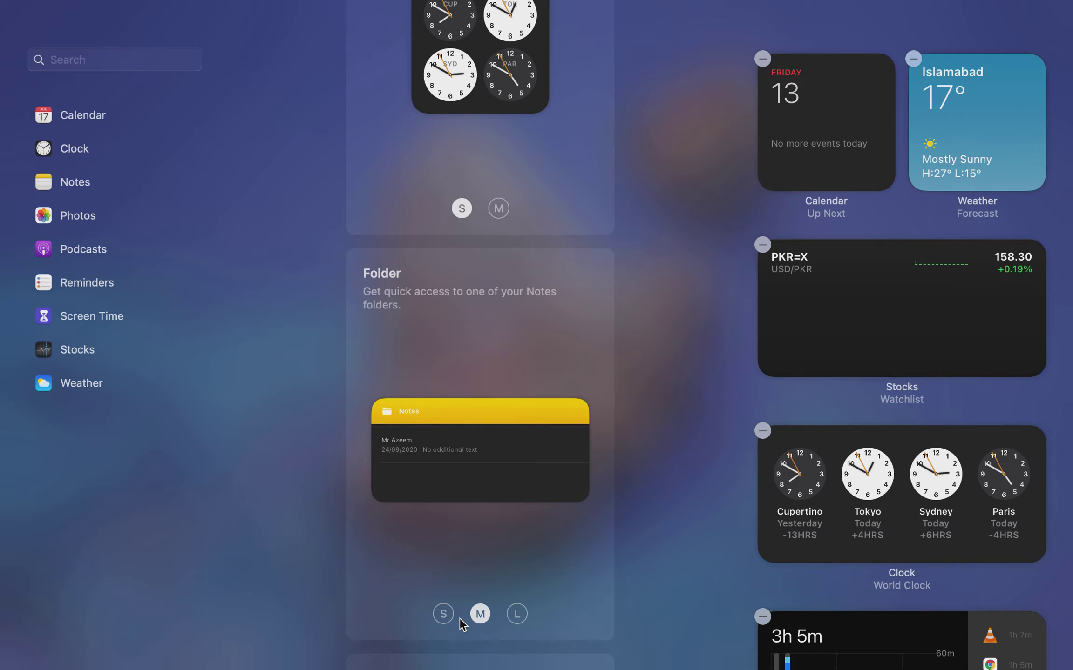
left_click(447, 614)
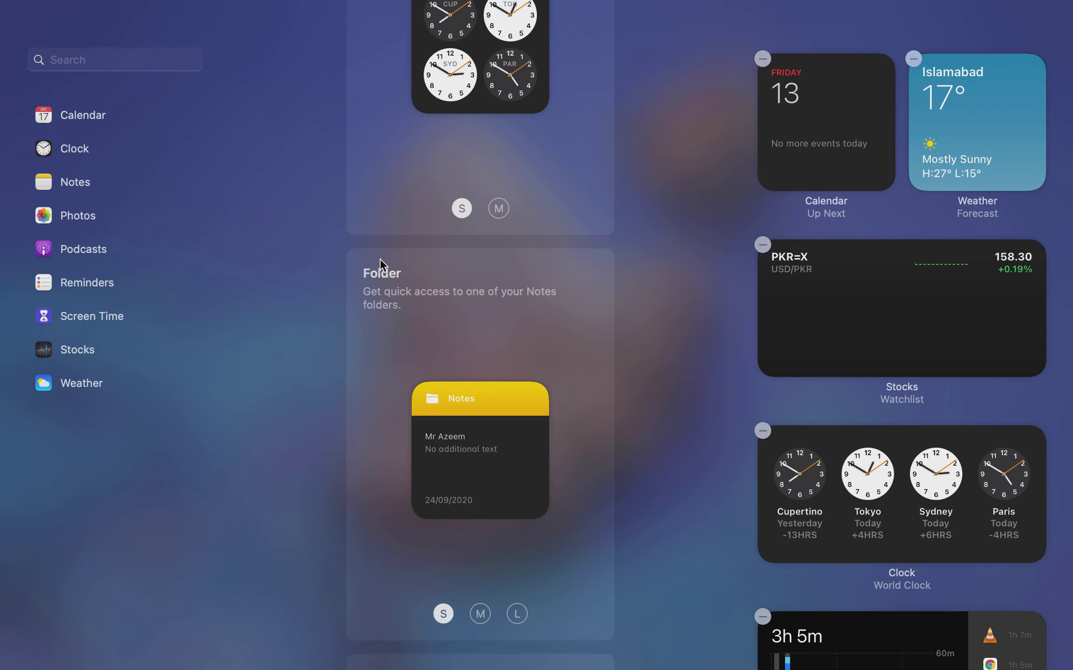
key("Escape")
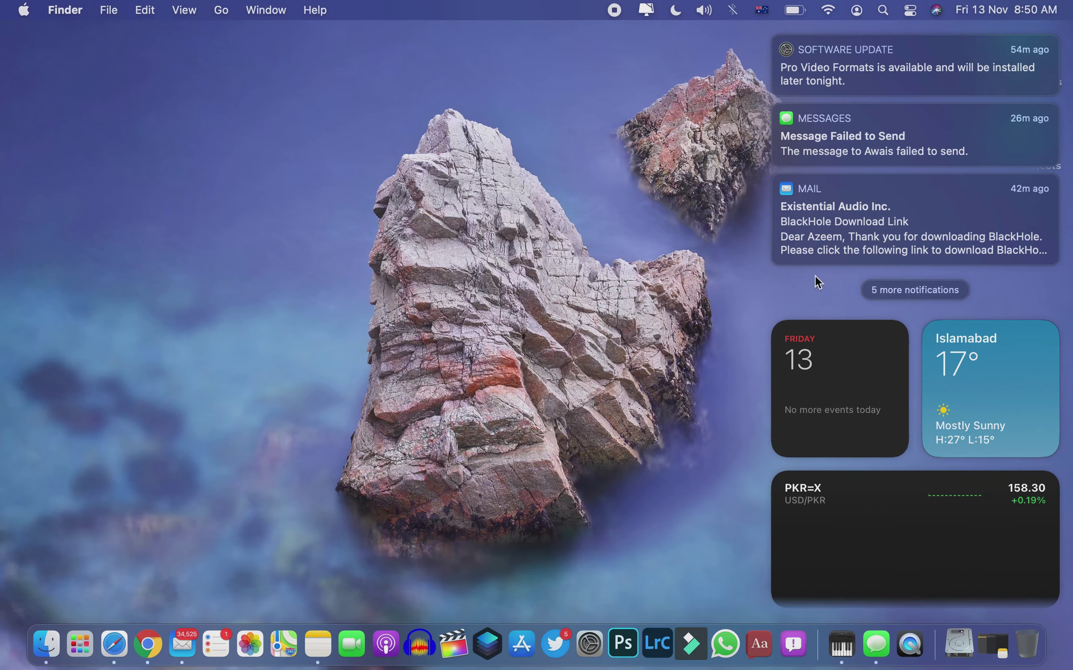
left_click(625, 291)
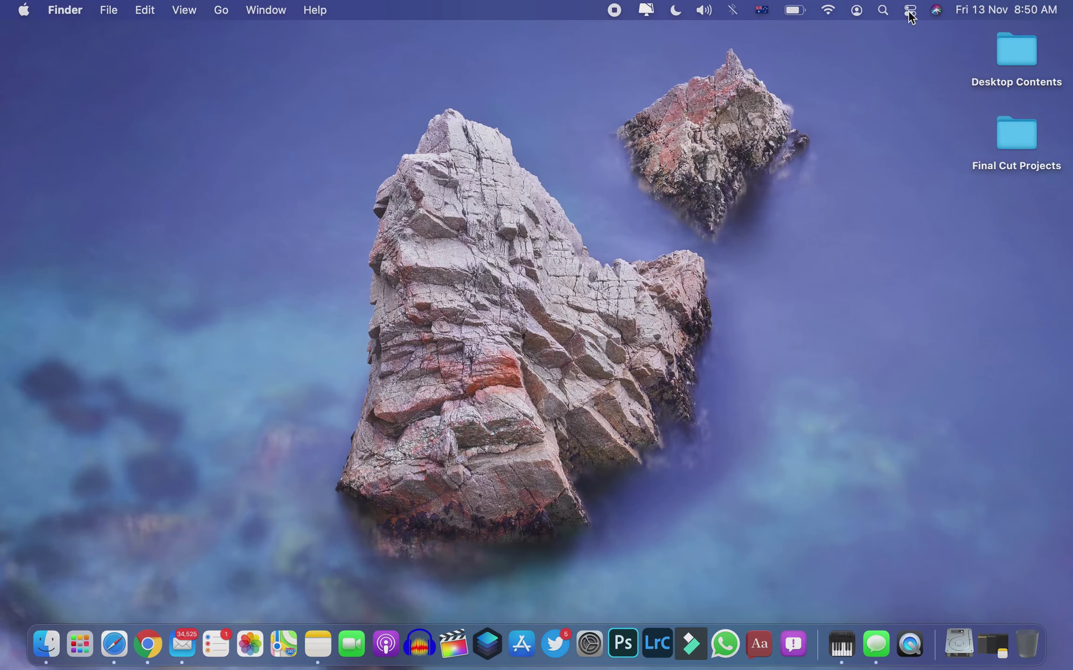
Open Control Centre, switch Wi-Fi off and back on, and turn on Bluetooth and AirDrop for Contacts Only.
left_click(910, 11)
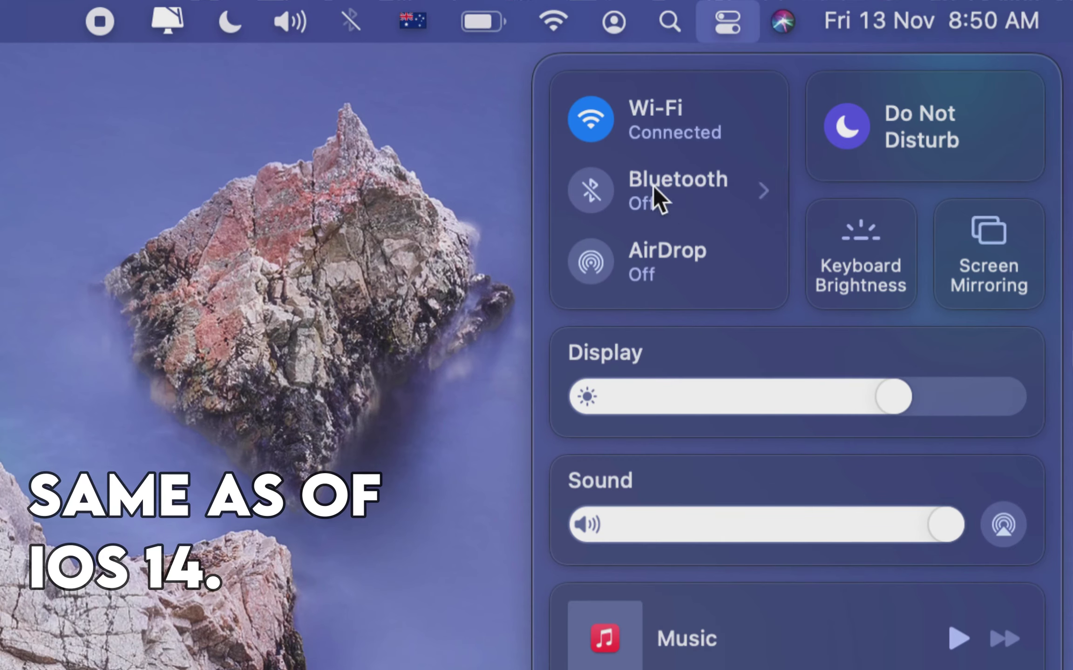
left_click(606, 129)
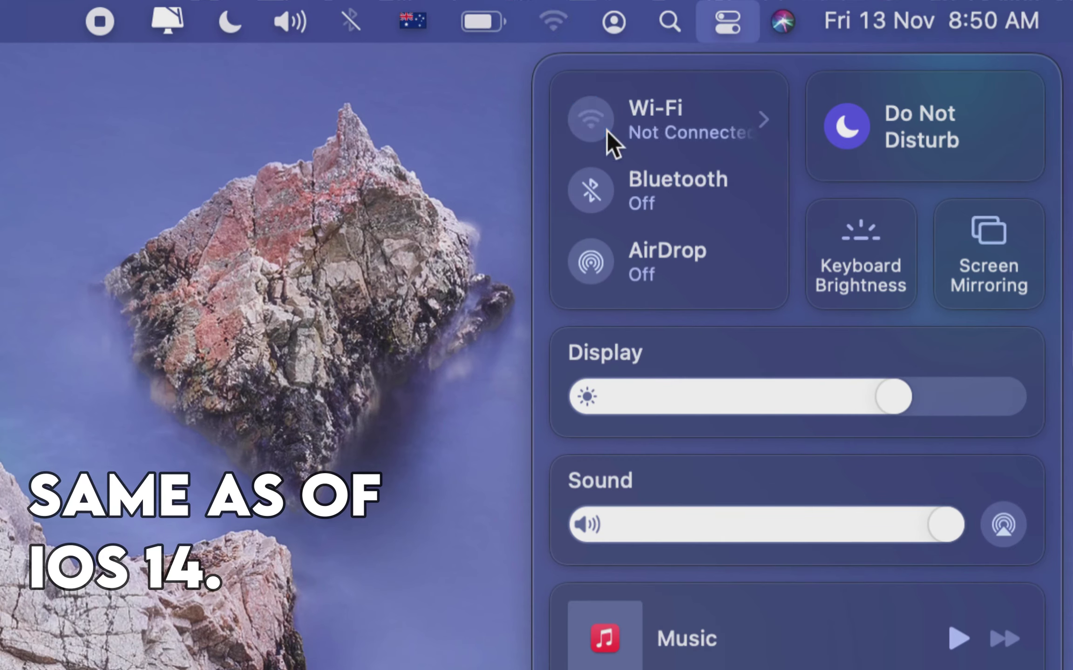
left_click(596, 201)
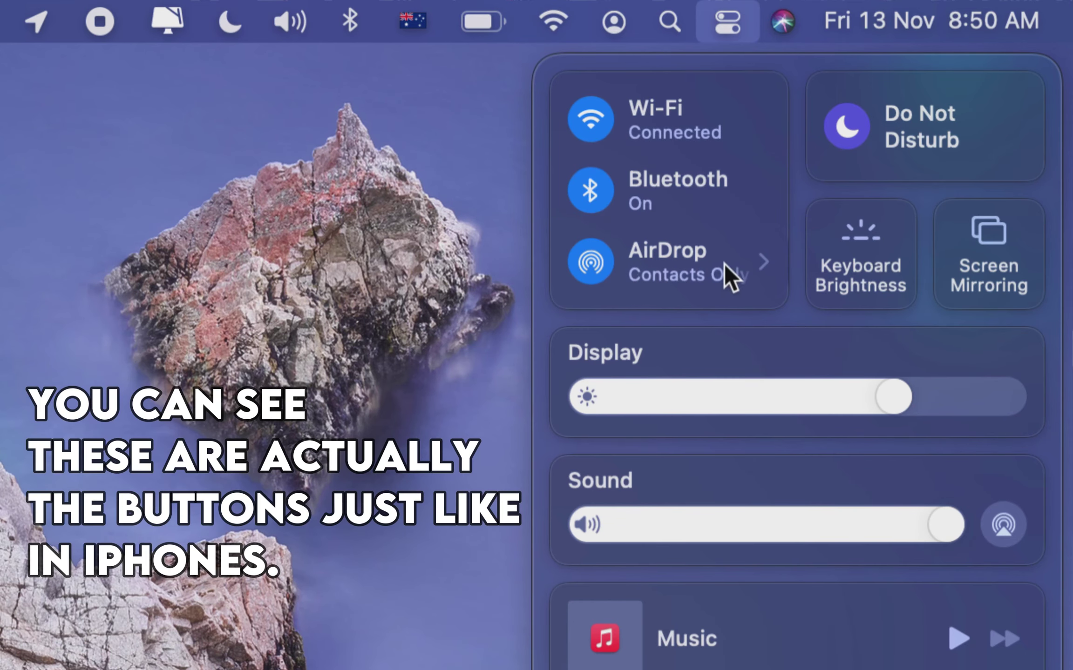
Raise the keyboard brightness slightly from Control Centre and return to the main set of controls.
left_click(862, 229)
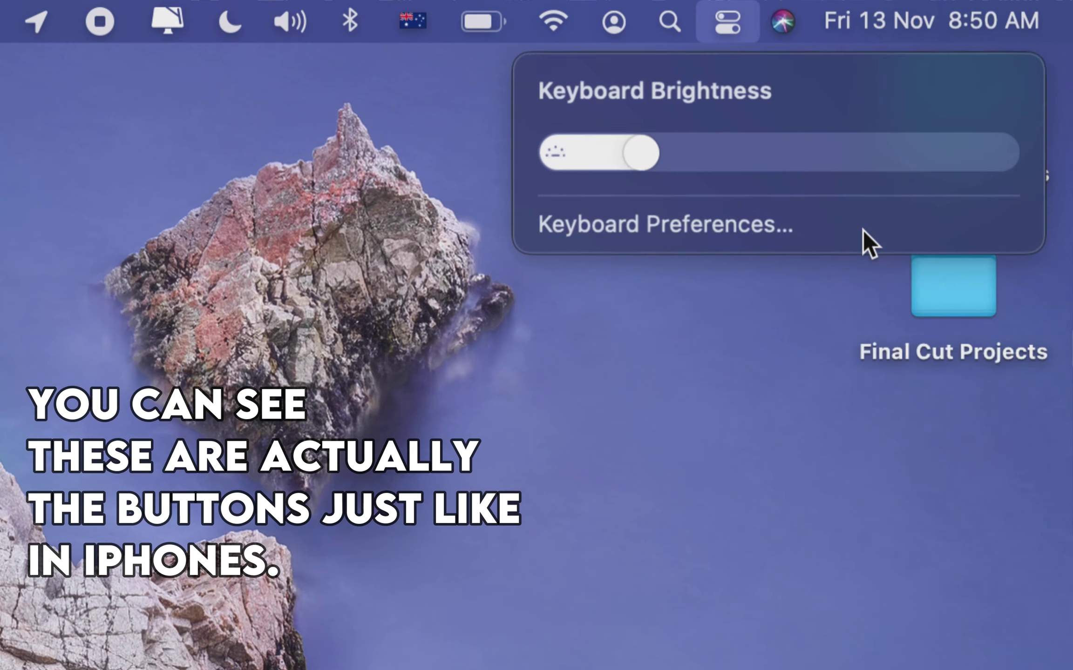
left_click_drag(655, 160, 676, 157)
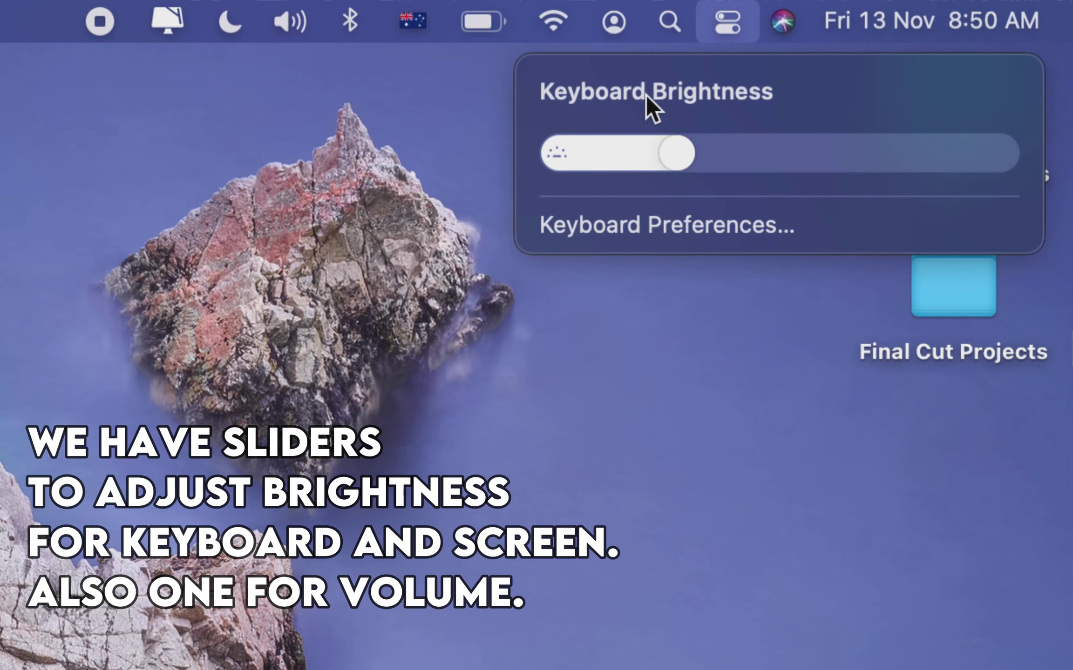
left_click(593, 108)
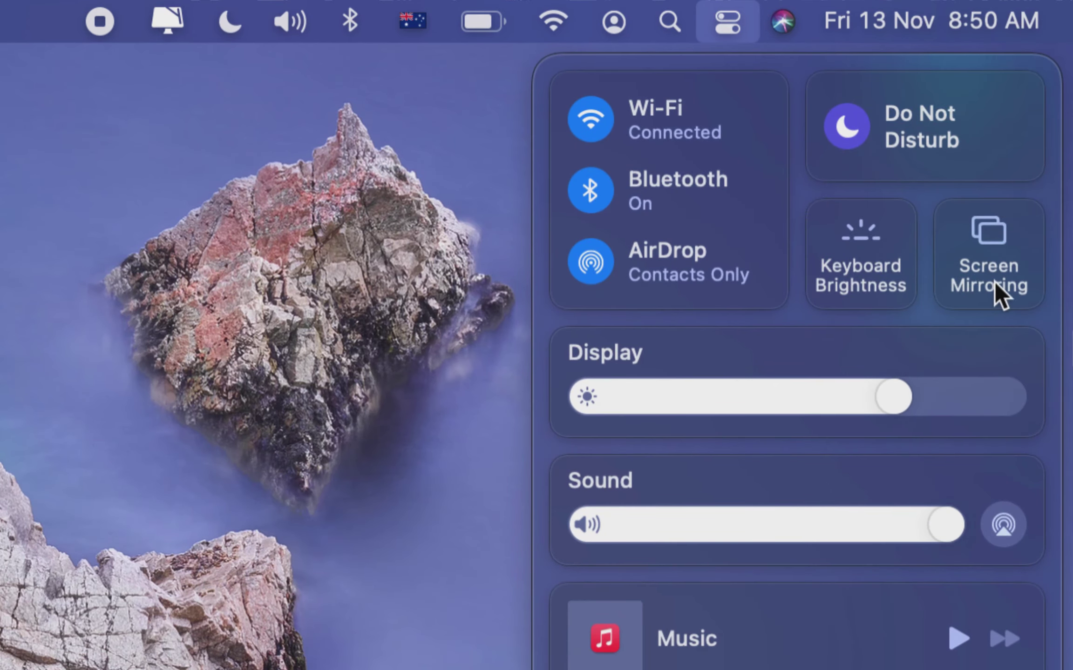
View the Do Not Disturb duration options, return to the main controls, and close Control Centre.
left_click(1011, 129)
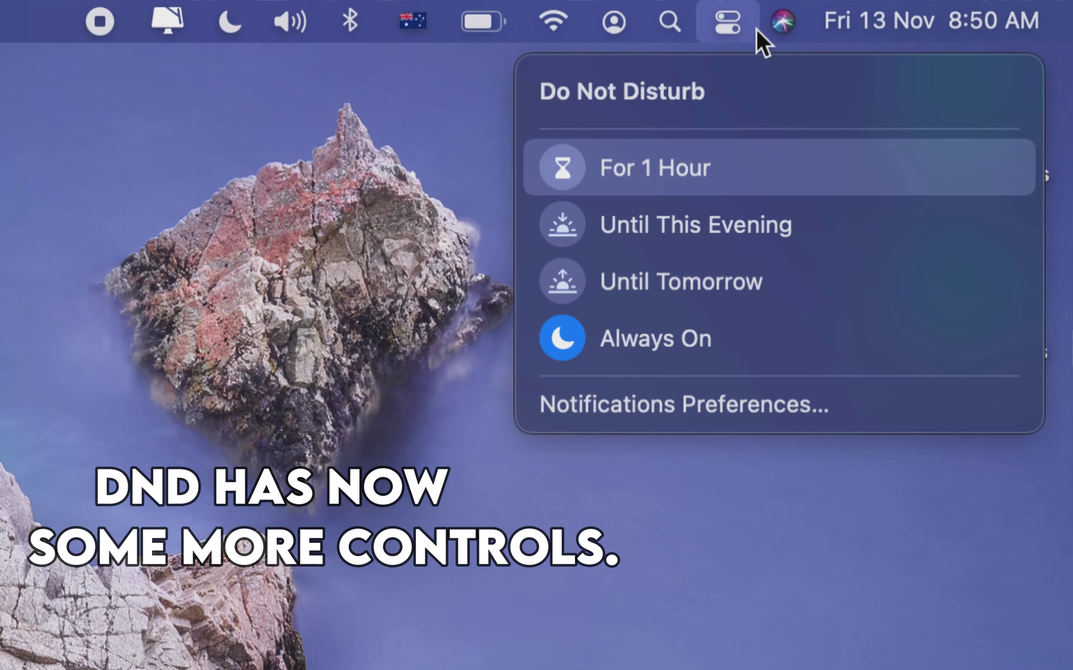
left_click(729, 29)
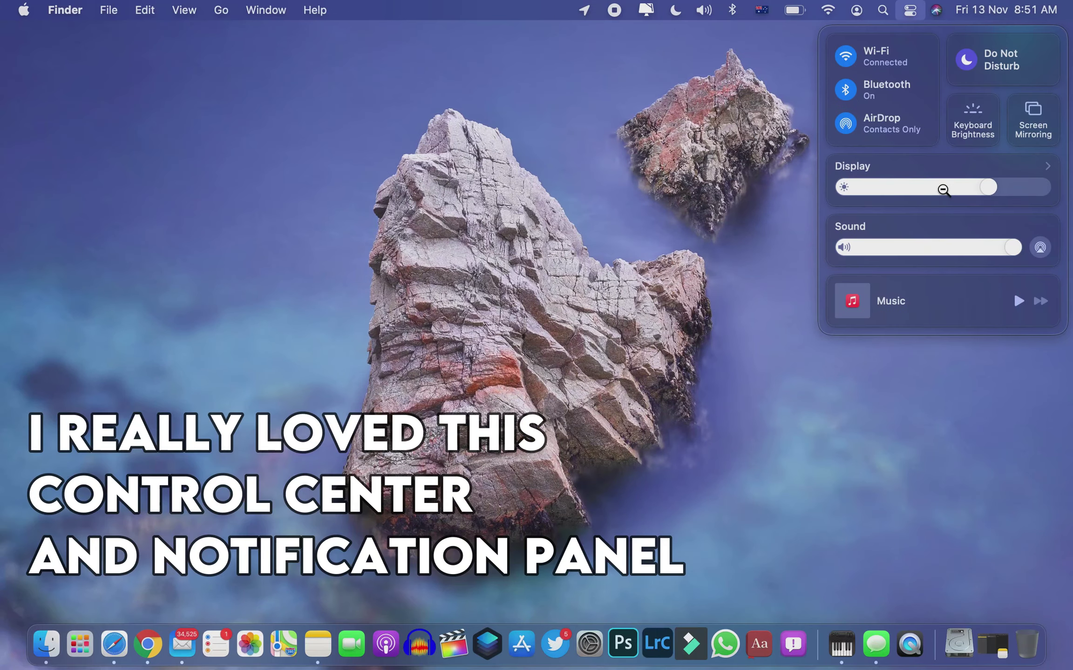
left_click(765, 206)
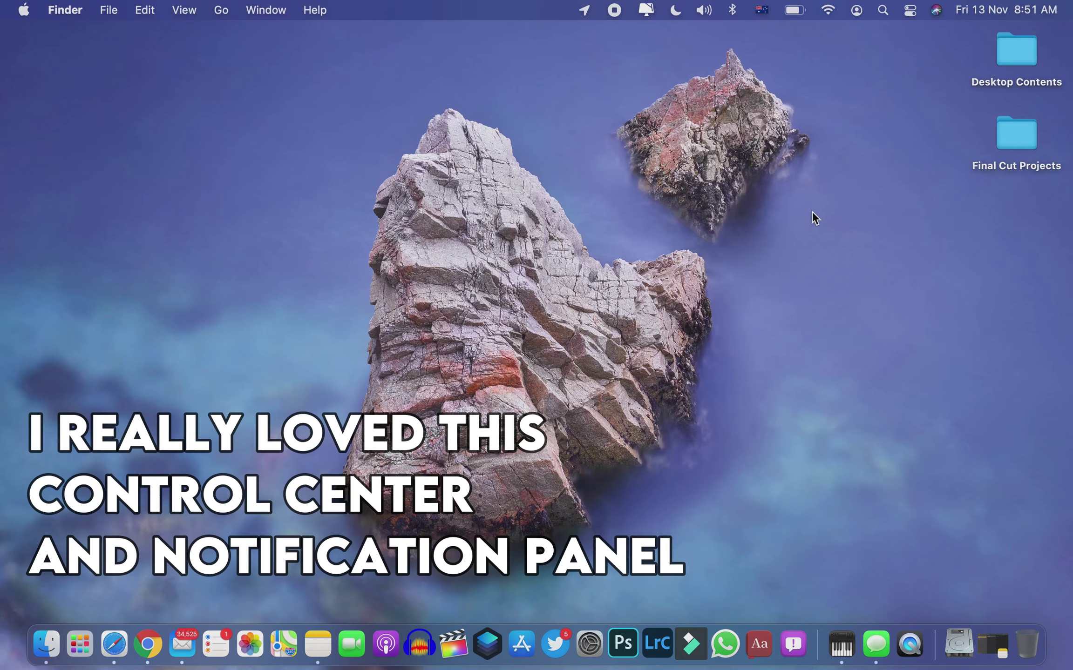
Open the Battery preferences and view the settings for battery power and for the power adapter.
left_click(796, 11)
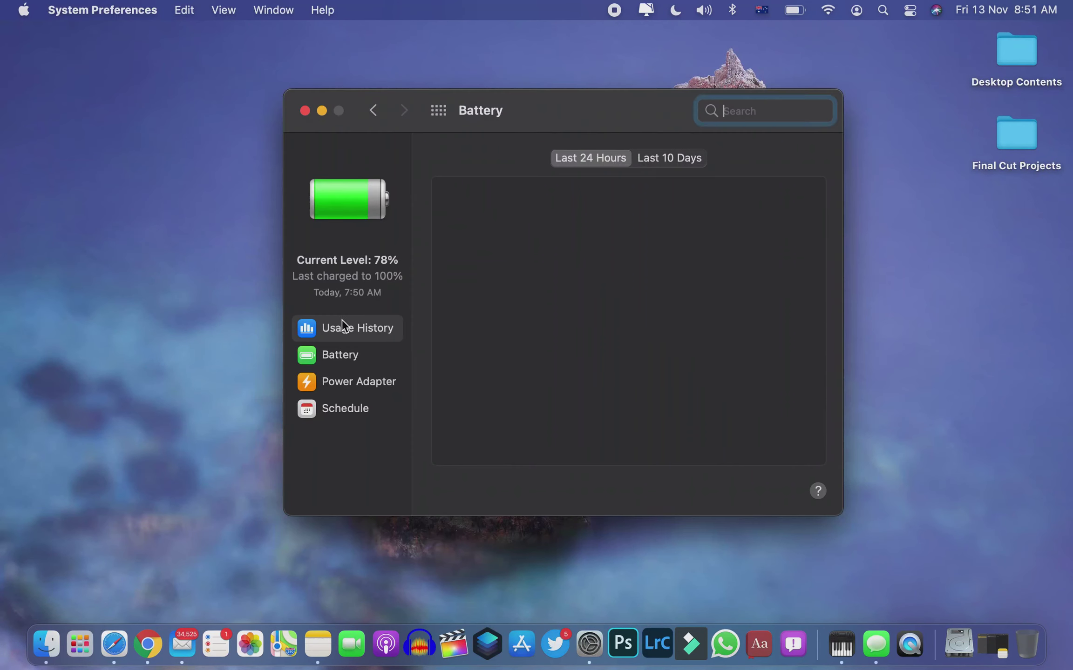
left_click(340, 355)
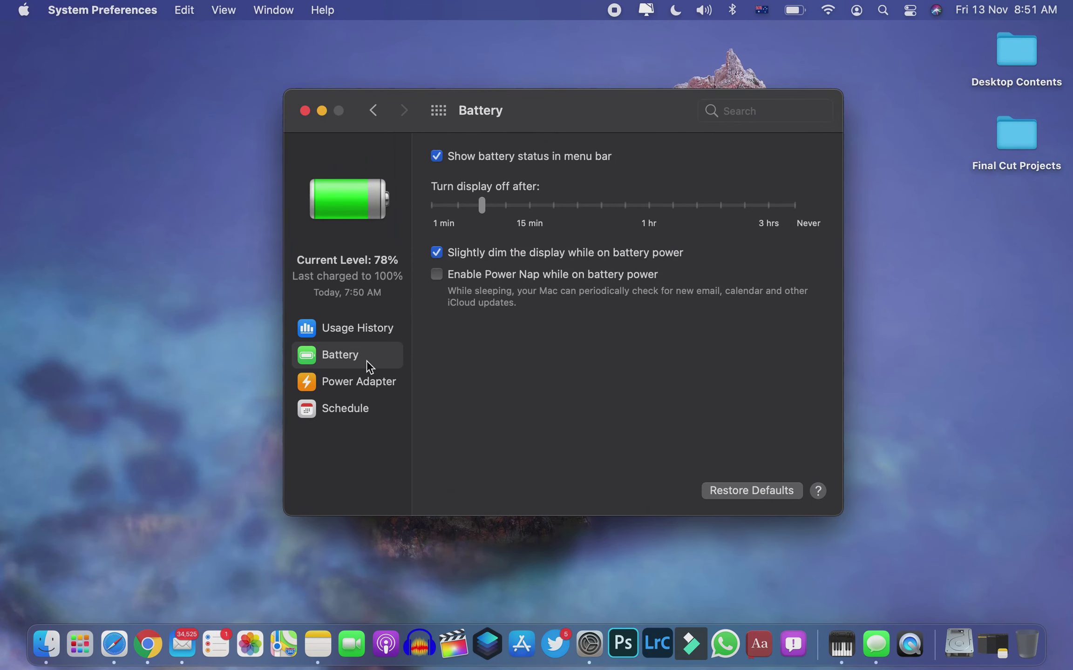
left_click(382, 382)
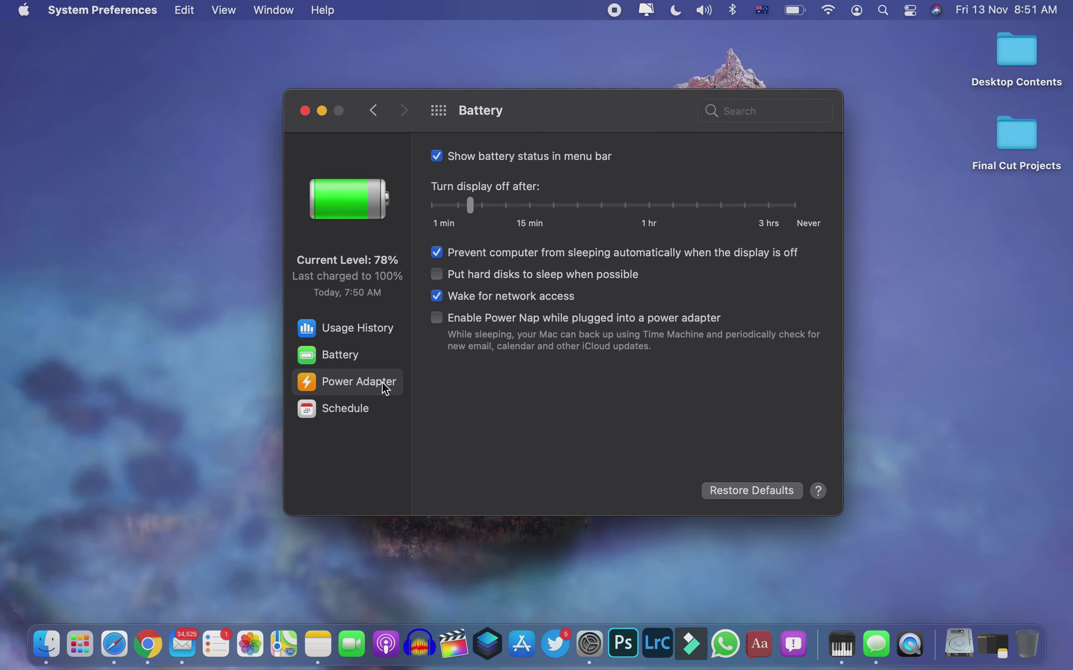
Review the battery usage history for the last 24 hours and the Schedule settings, and close the Battery preferences.
left_click(361, 367)
left_click(360, 374)
left_click(360, 362)
left_click(354, 330)
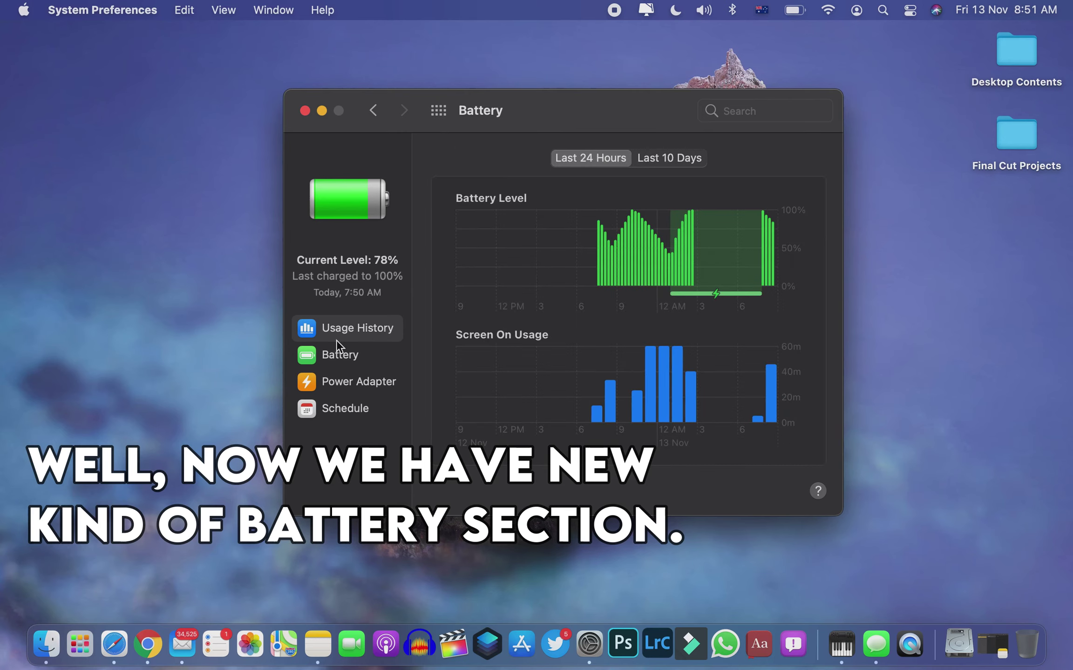
left_click(334, 418)
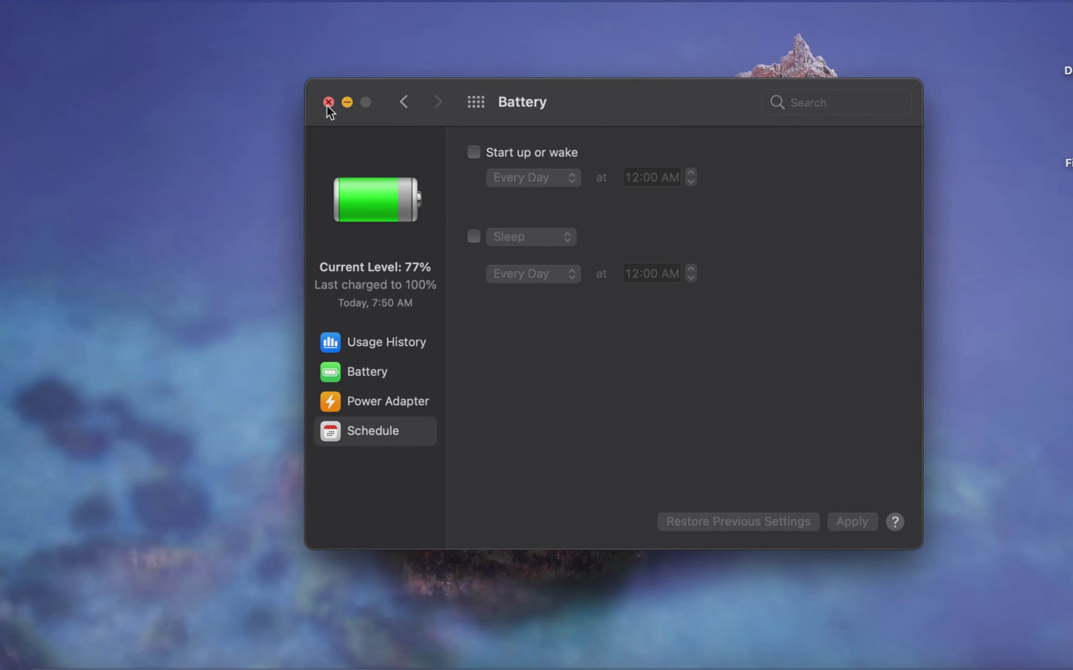
left_click(327, 104)
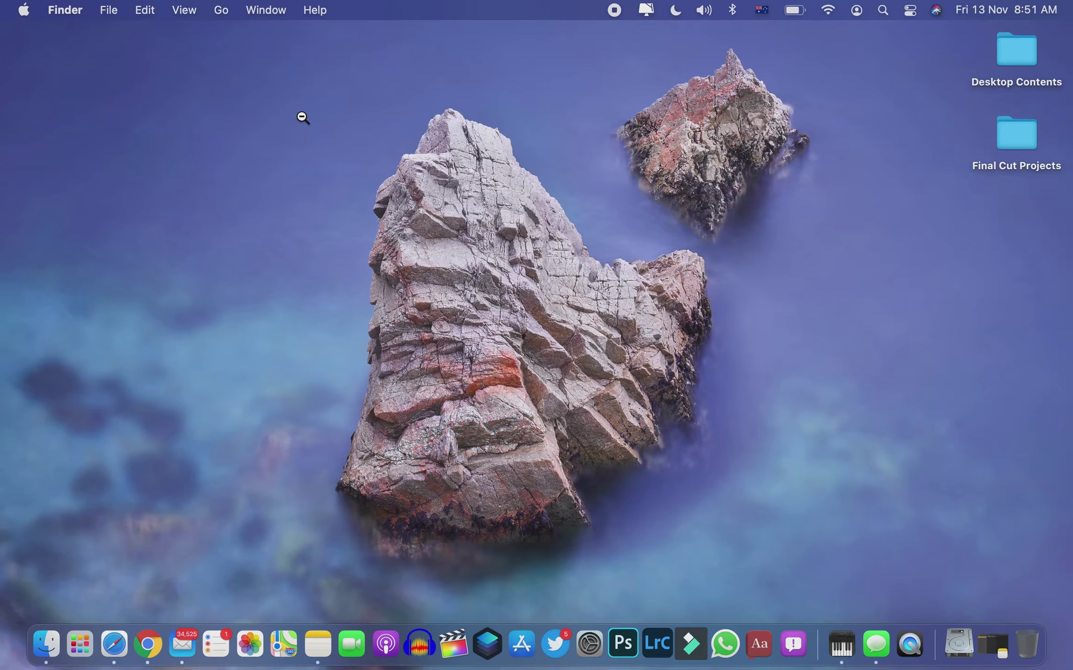